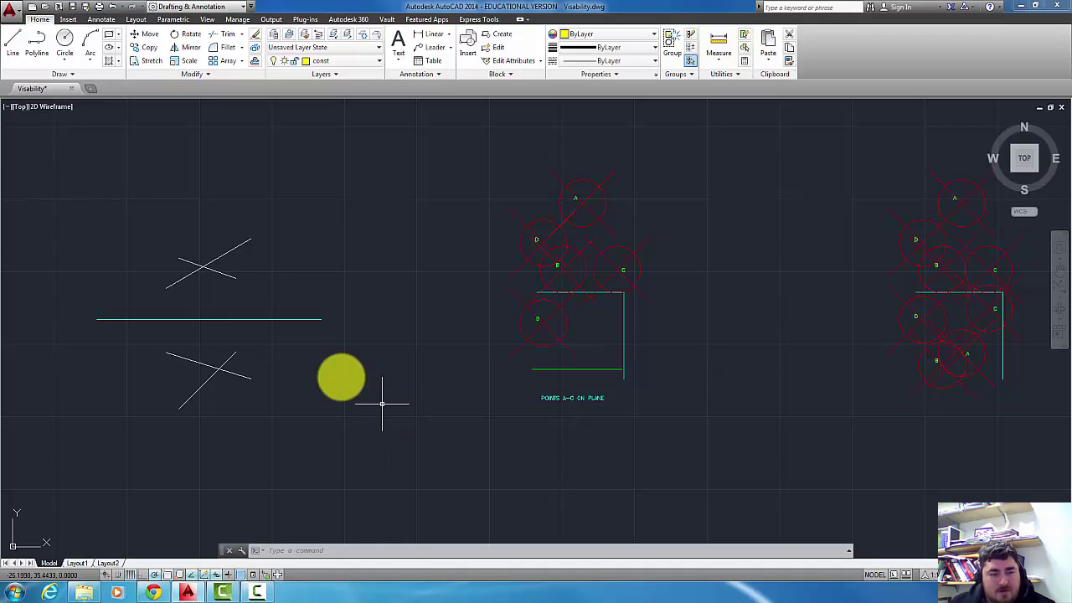
Draw a vertical projection line from the crossing in the upper view down to the shallow line in the lower view
{"action": "mouse_move", "coordinate": [349, 376]}
{"action": "middle_mouse_down"}
{"action": "mouse_move", "coordinate": [287, 315]}
{"action": "mouse_move", "coordinate": [282, 280]}
{"action": "mouse_move", "coordinate": [407, 198]}
{"action": "middle_mouse_up"}
{"action": "scroll", "coordinate": [287, 309], "scroll_direction": "up", "scroll_amount": 4}
{"action": "scroll", "coordinate": [407, 209], "scroll_direction": "down", "scroll_amount": 2}
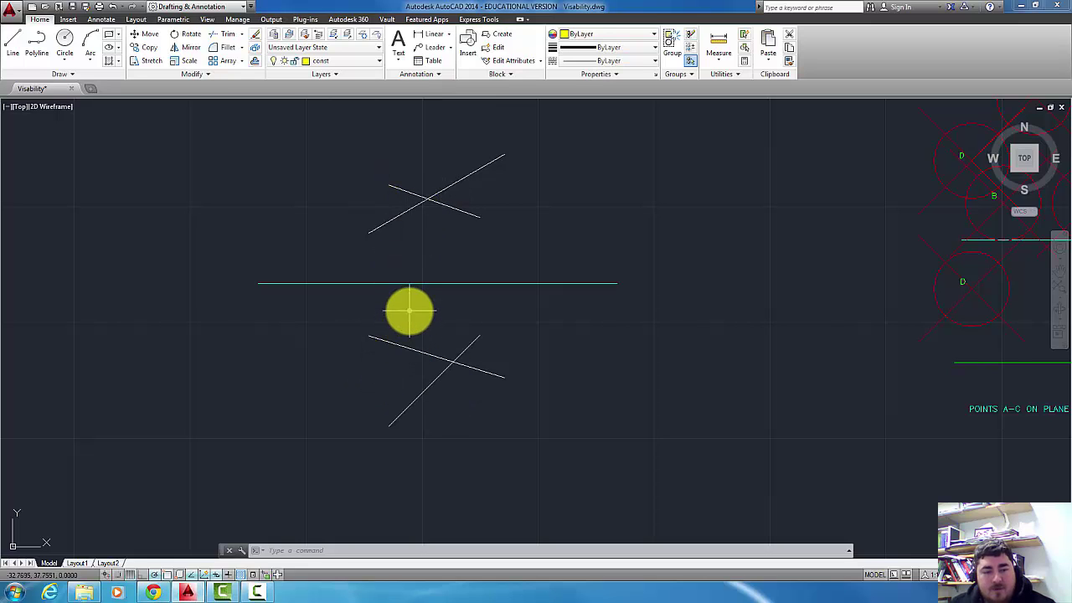
{"action": "key", "text": "l"}
{"action": "key", "text": "Return"}
{"action": "left_click", "coordinate": [426, 201]}
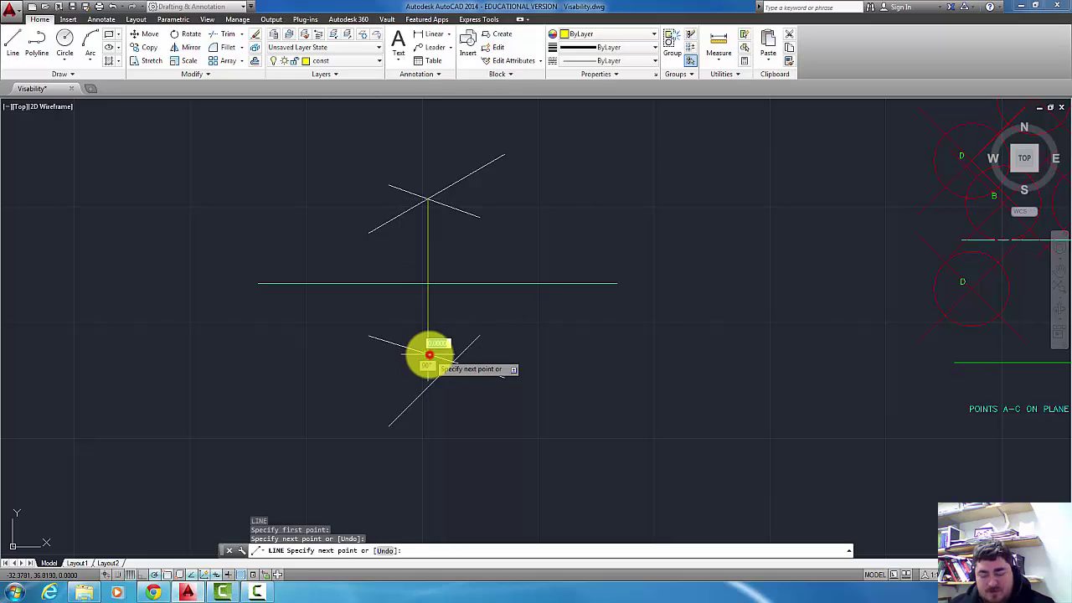
{"action": "left_click", "coordinate": [429, 353]}
{"action": "key", "text": "Return"}
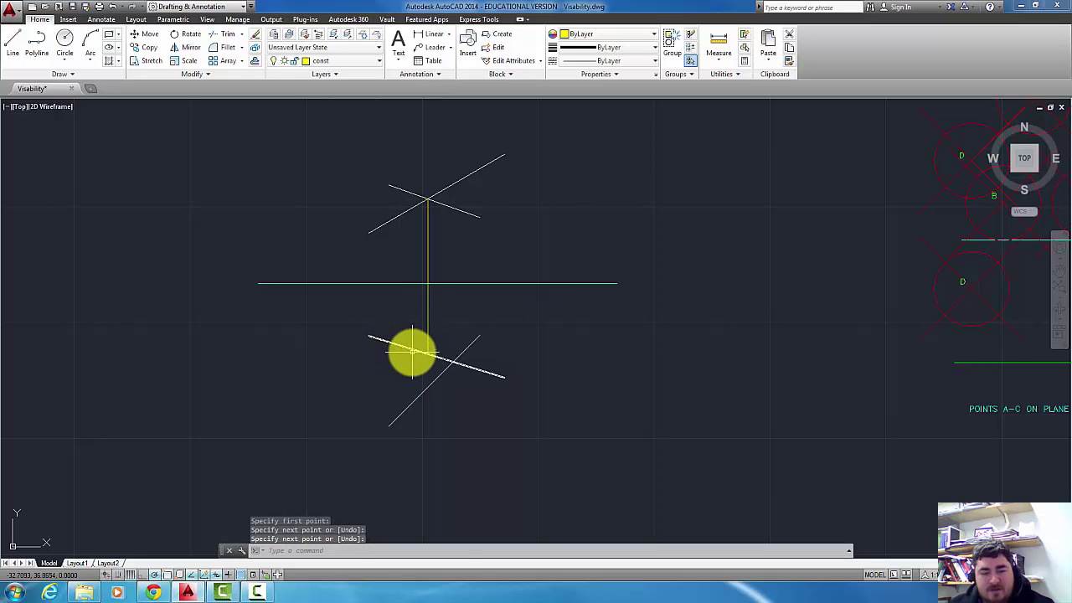
Change the colour of the longer, rising line in the upper view to Magenta
{"action": "left_click", "coordinate": [402, 345]}
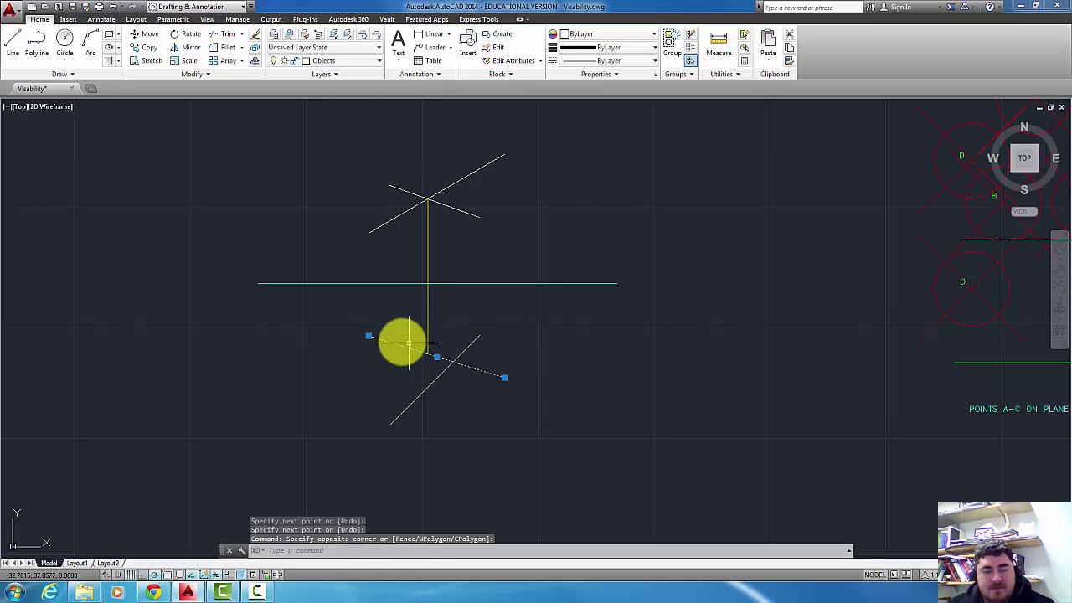
{"action": "key", "text": "Escape"}
{"action": "left_click", "coordinate": [393, 218]}
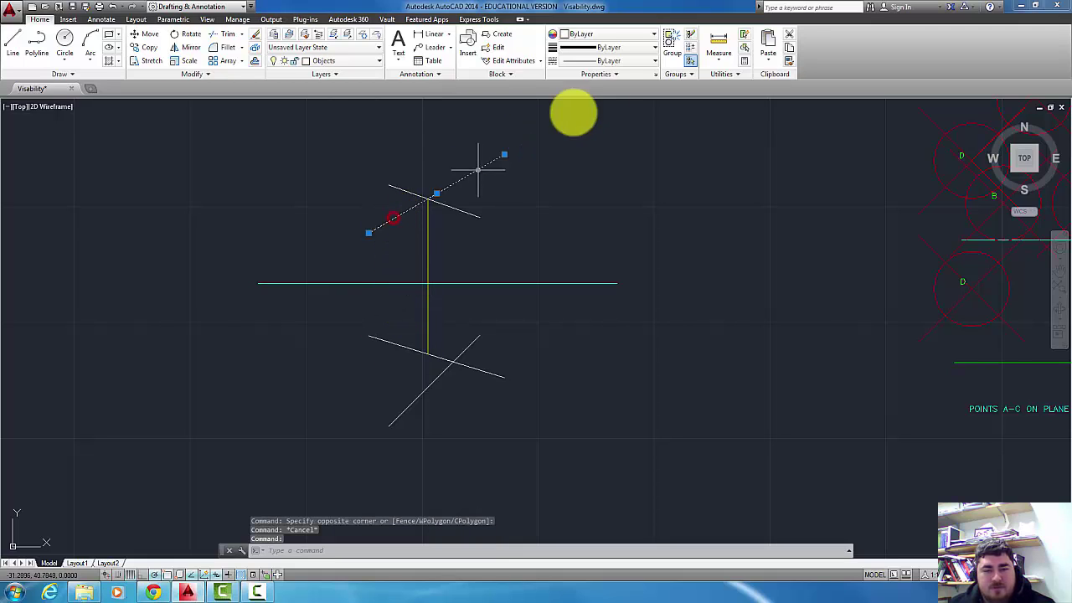
{"action": "left_click", "coordinate": [620, 35]}
{"action": "left_click", "coordinate": [596, 145]}
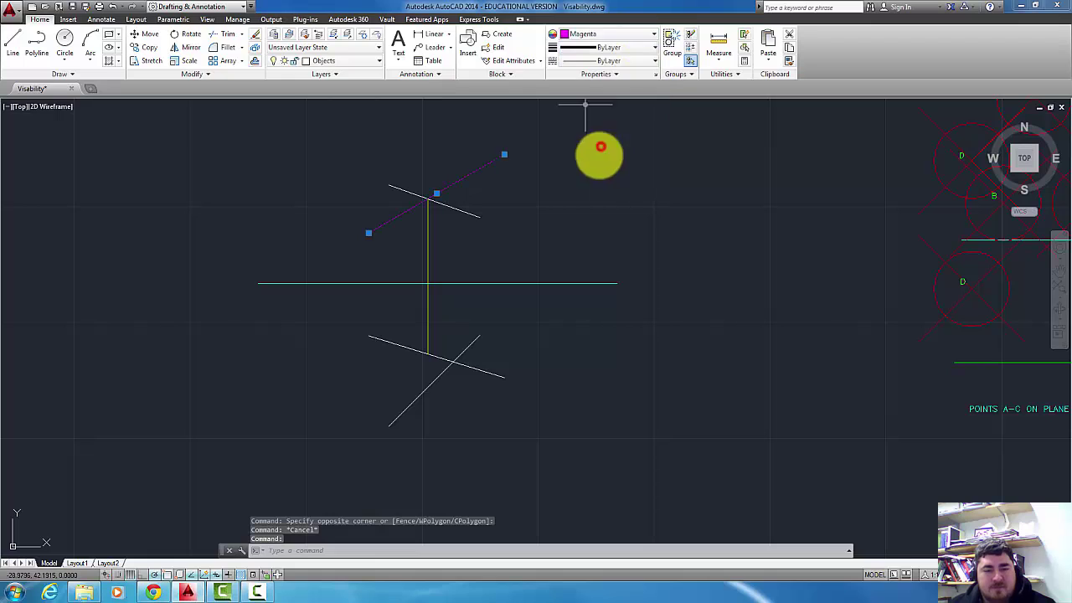
{"action": "key", "text": "Escape"}
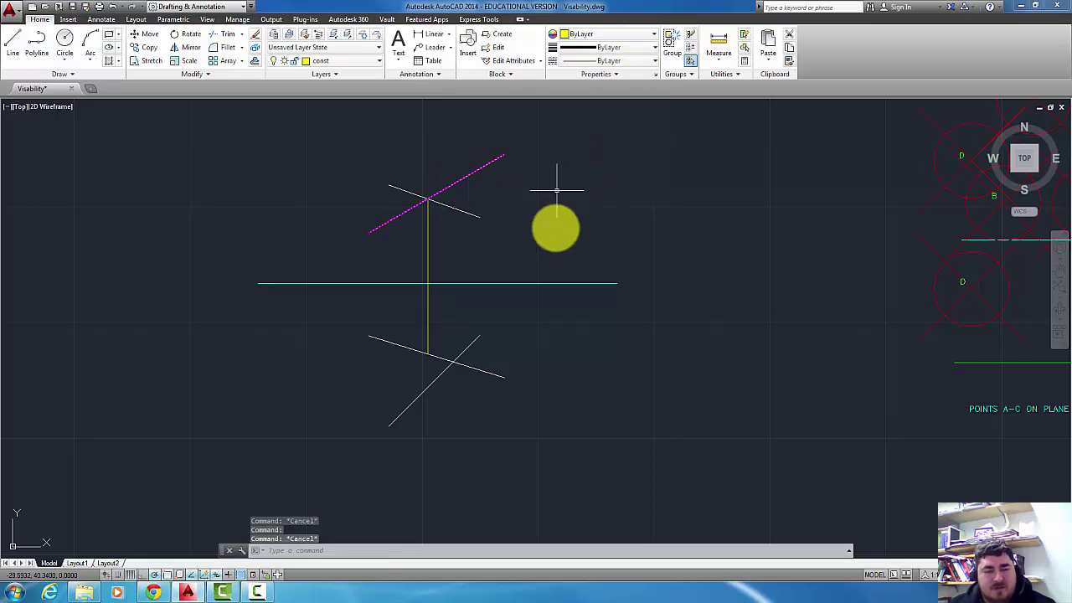
Draw a vertical projection line from the lower view's crossing up to the short white line in the upper view
{"action": "type", "text": "l"}
{"action": "key", "text": "Return"}
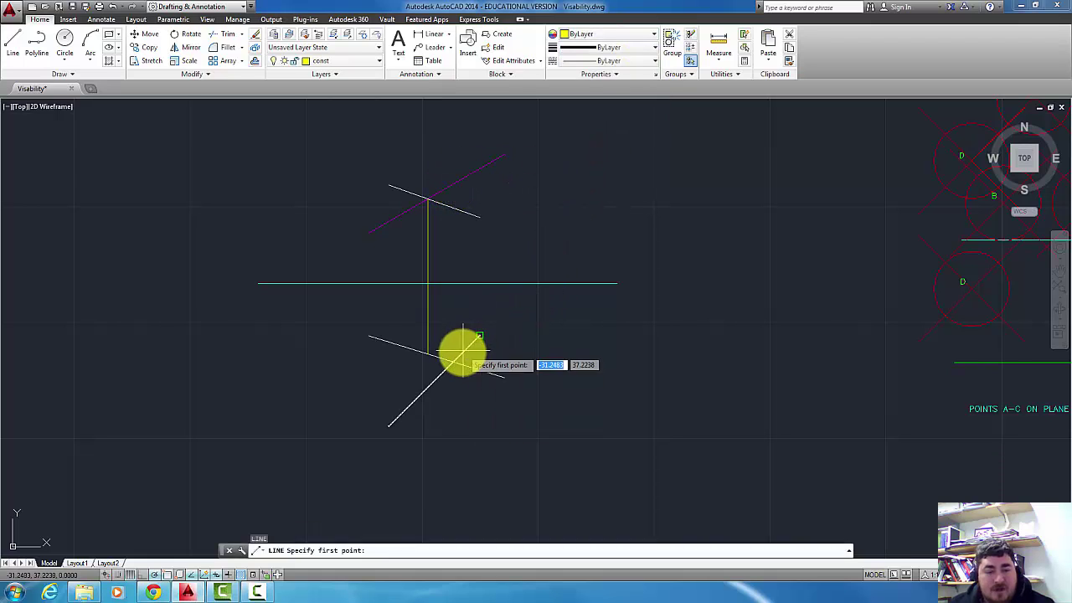
{"action": "left_click", "coordinate": [453, 362]}
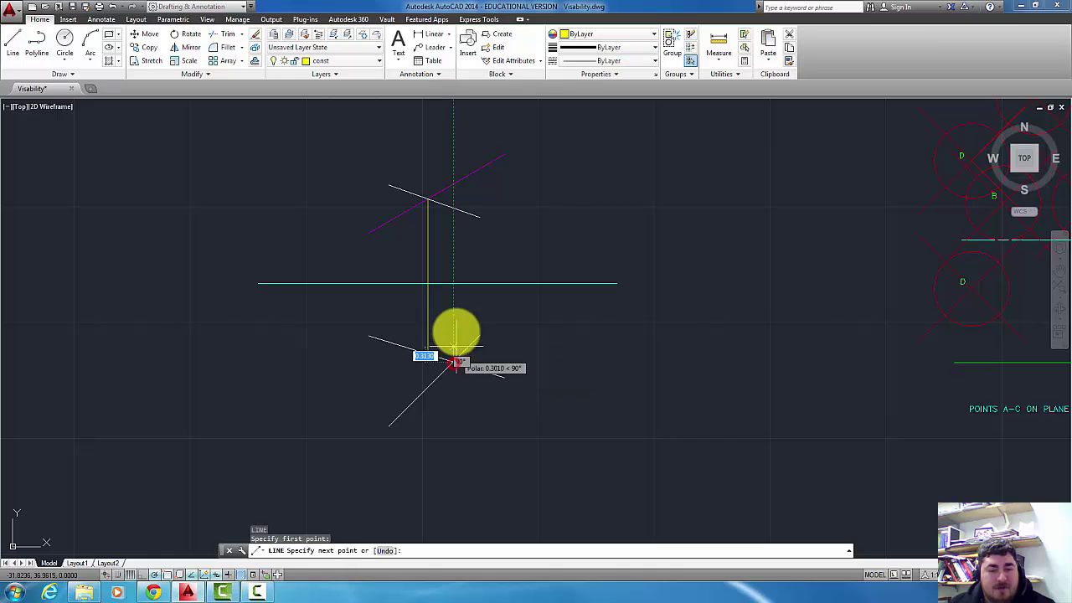
{"action": "left_click", "coordinate": [453, 210]}
{"action": "key", "text": "Return"}
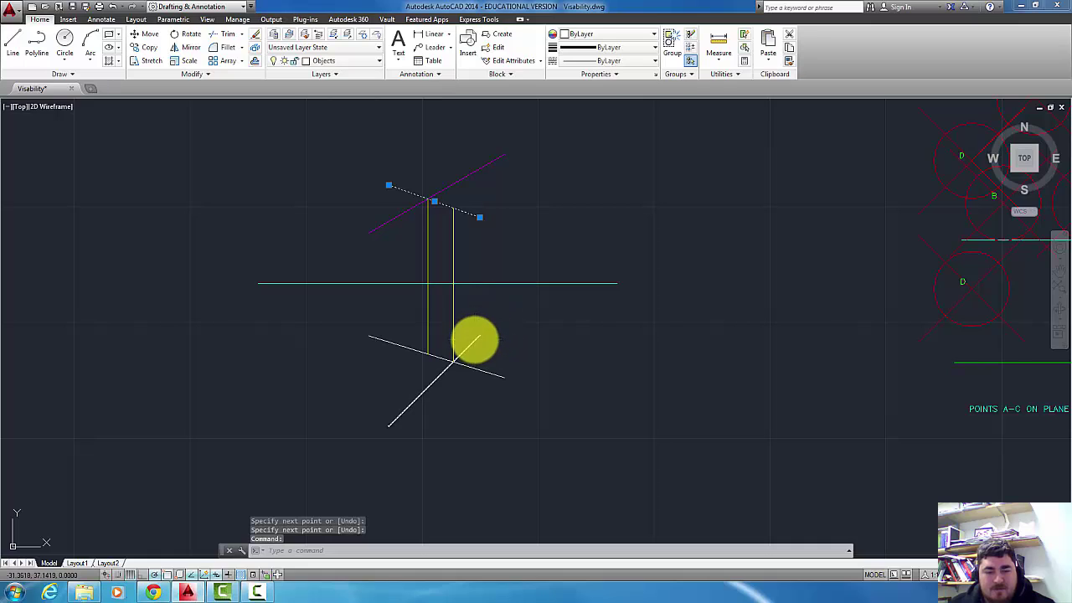
Change the colour of the steep diagonal line in the lower view to Magenta
{"action": "left_click", "coordinate": [599, 34]}
{"action": "left_click", "coordinate": [587, 144]}
{"action": "key", "text": "Escape"}
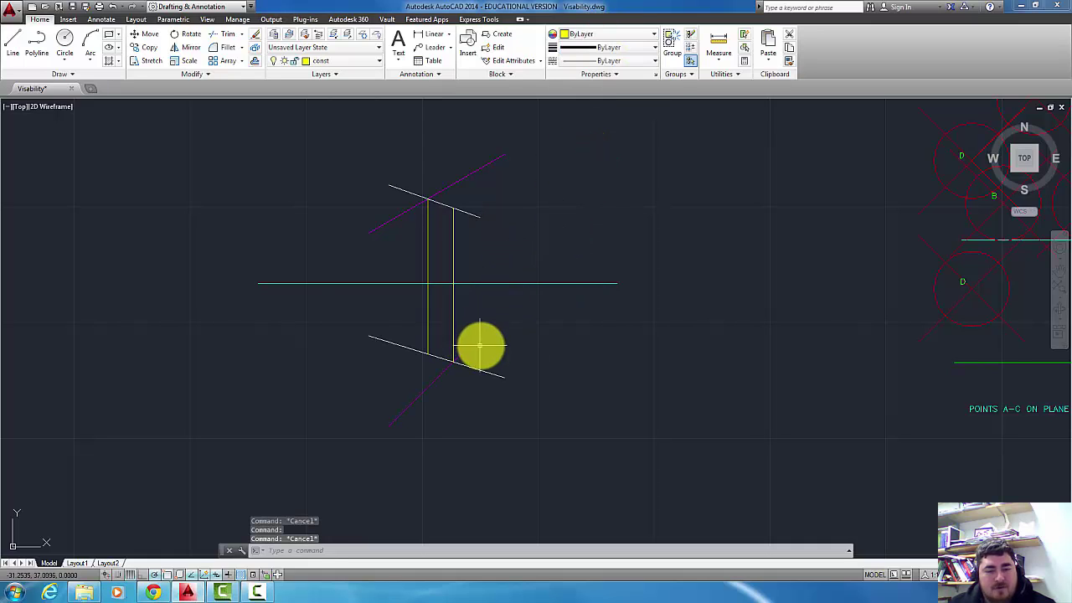
Regenerate the drawing to resize the point markers in the POINTS A-C ON PLANE problem
{"action": "middle_click_drag", "start_coordinate": [633, 291], "coordinate": [297, 352]}
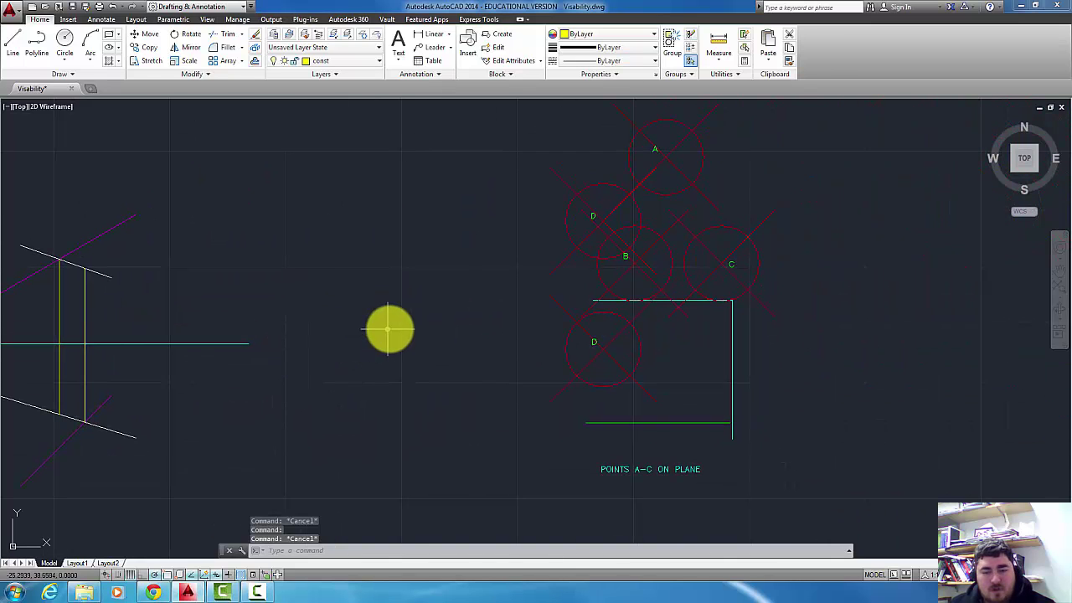
{"action": "middle_click_drag", "start_coordinate": [387, 327], "coordinate": [343, 315]}
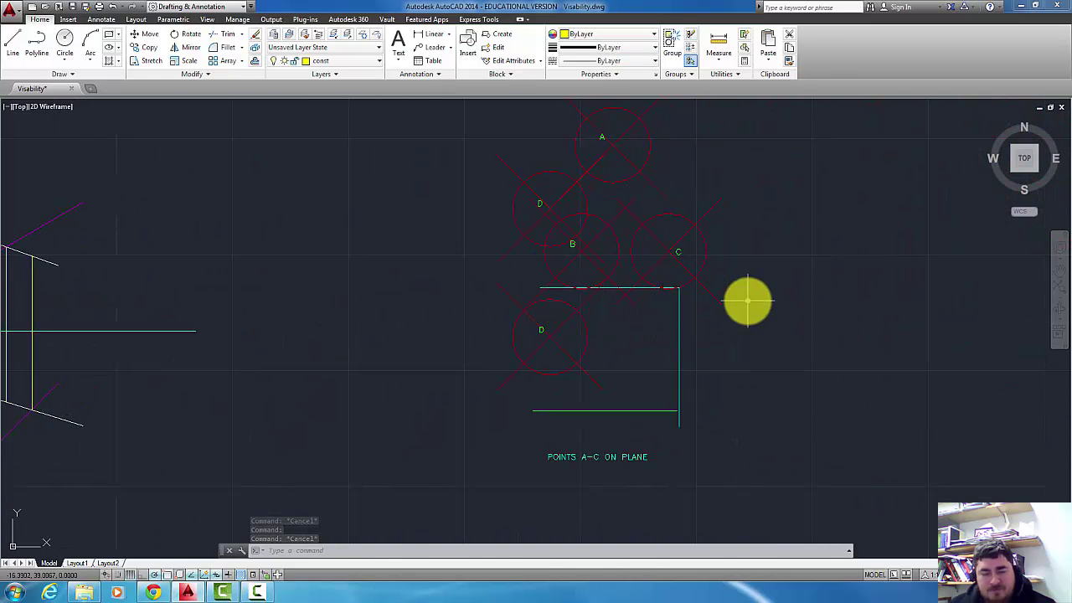
{"action": "type", "text": "re"}
{"action": "key", "text": "Return"}
{"action": "scroll", "coordinate": [649, 326], "scroll_direction": "up", "scroll_amount": 2}
{"action": "scroll", "coordinate": [623, 326], "scroll_direction": "down", "scroll_amount": 4}
{"action": "scroll", "coordinate": [598, 340], "scroll_direction": "up", "scroll_amount": 2}
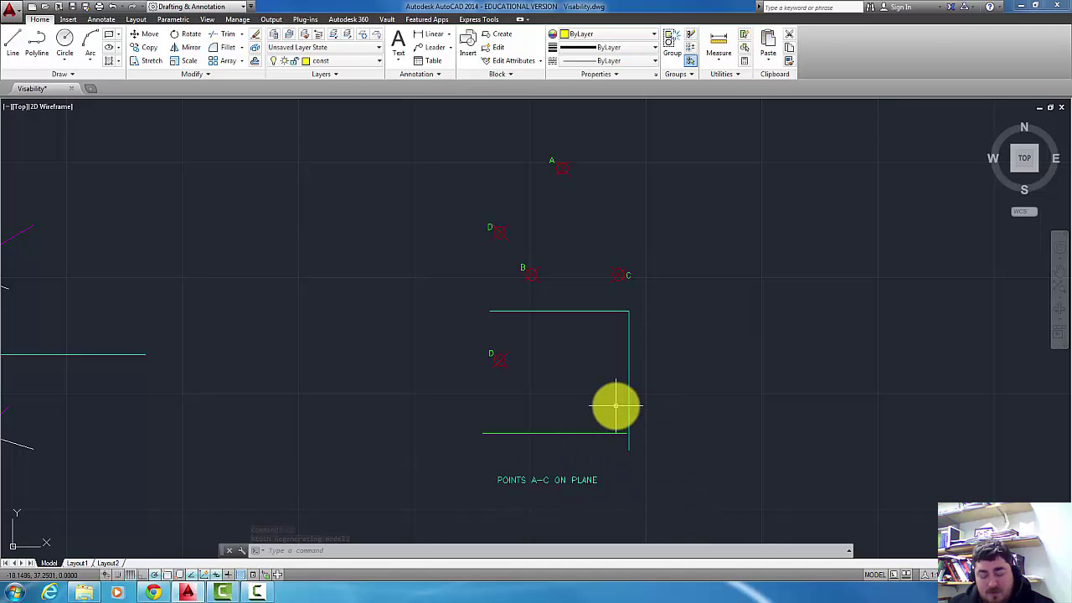
Adjust the running object snaps and draw a vertical projection line from point A down to the green plane line
{"action": "key", "text": "Return"}
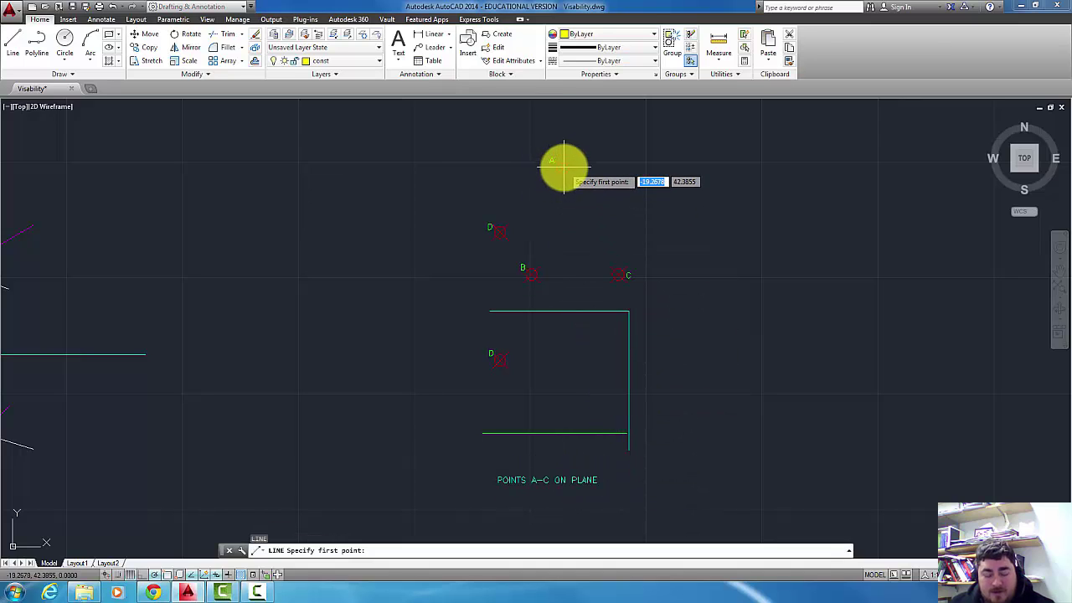
{"action": "right_click", "coordinate": [170, 576]}
{"action": "left_click", "coordinate": [199, 398]}
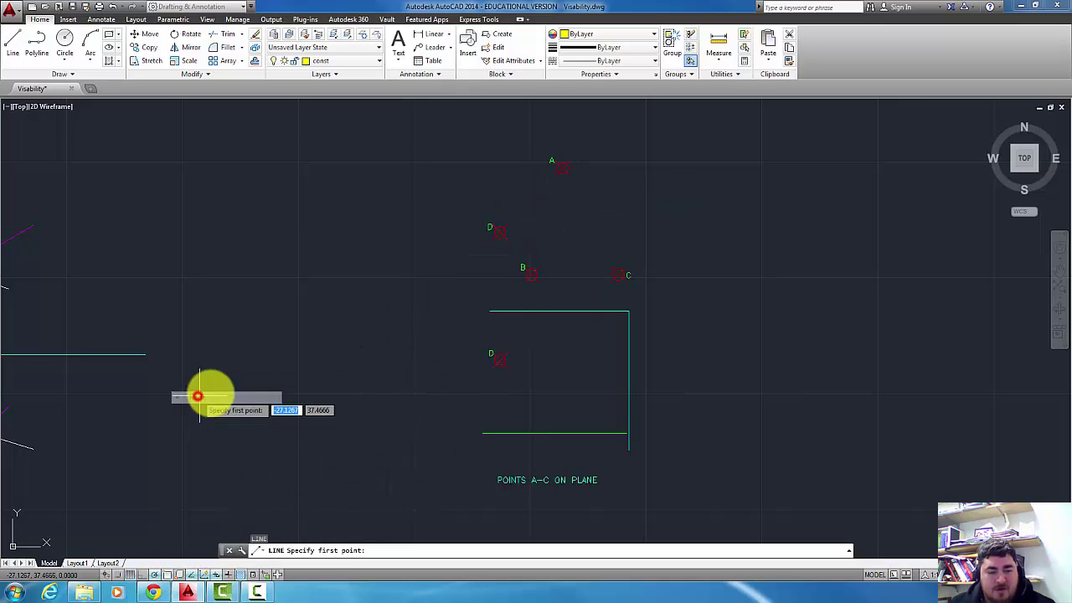
{"action": "left_click", "coordinate": [563, 170]}
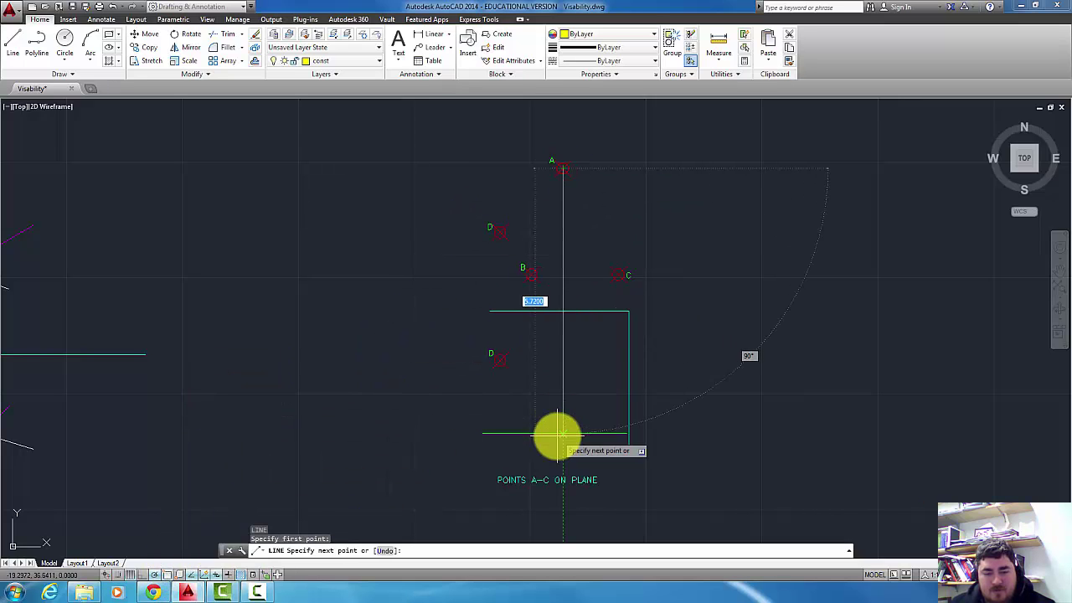
{"action": "left_click", "coordinate": [563, 433]}
{"action": "key", "text": "Return"}
Draw vertical projection lines from points C and B down to the green plane line
{"action": "key", "text": "Return"}
{"action": "left_click", "coordinate": [621, 271]}
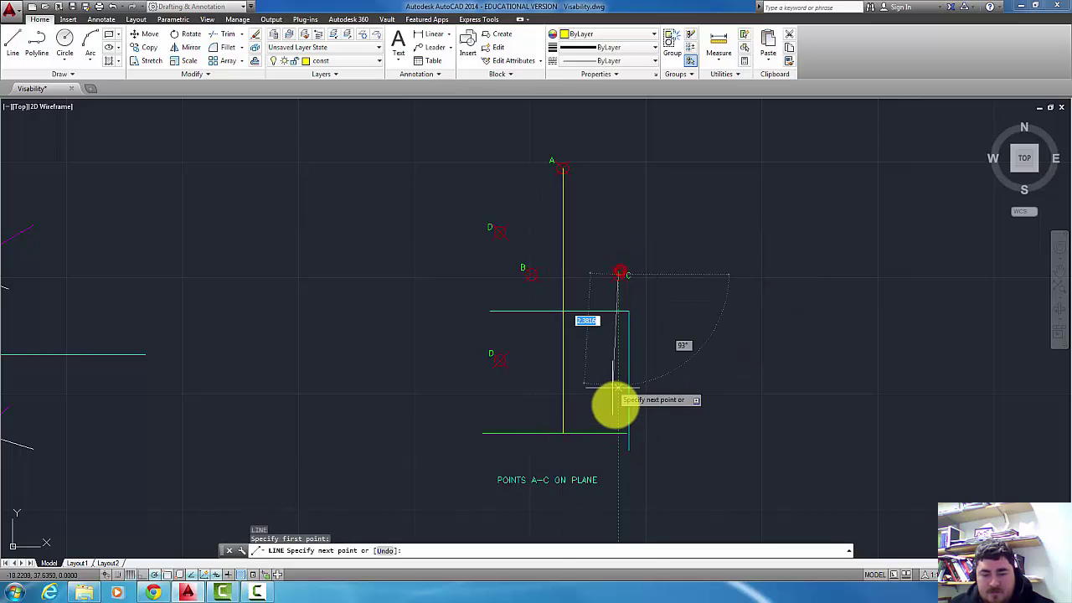
{"action": "left_click", "coordinate": [618, 433]}
{"action": "key", "text": "Return"}
{"action": "key", "text": "Return"}
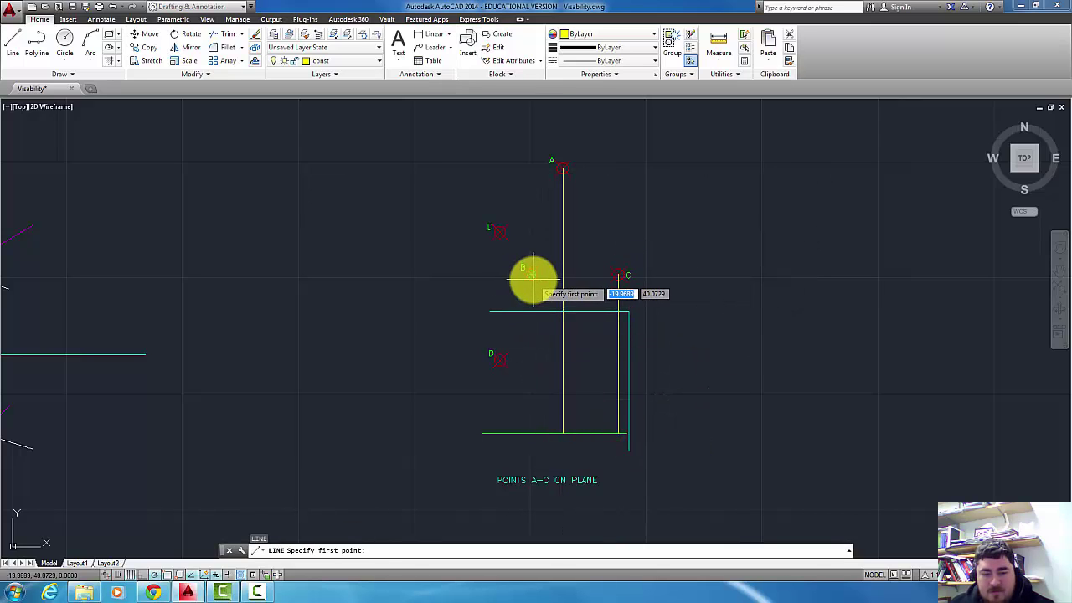
{"action": "left_click", "coordinate": [530, 275]}
{"action": "left_click", "coordinate": [530, 432]}
Connect lower point D to the feet of the B, A and C projection lines on the green plane line
{"action": "left_click", "coordinate": [500, 359]}
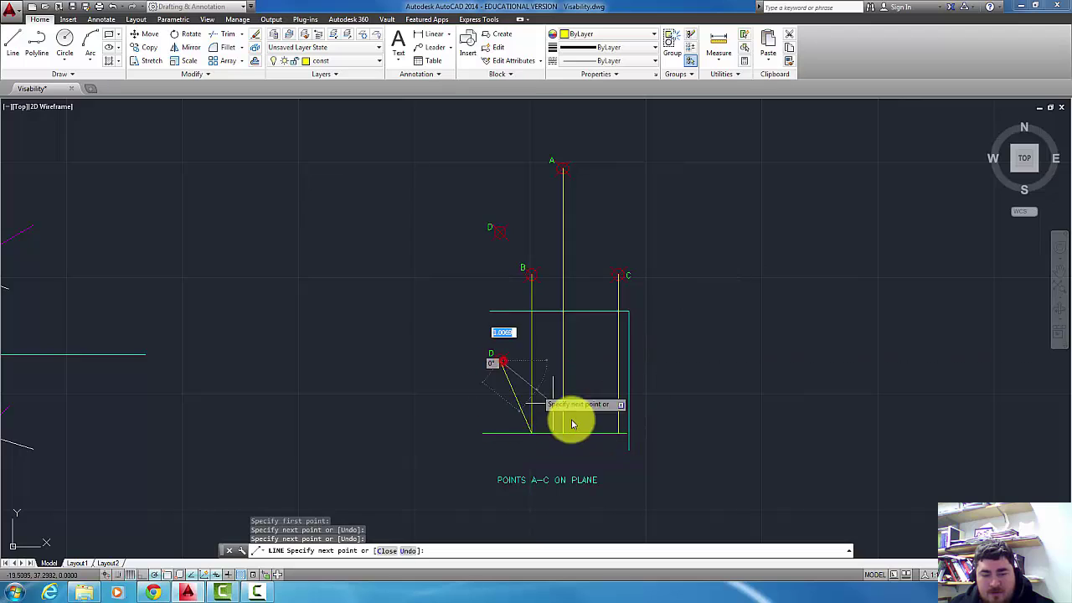
{"action": "left_click", "coordinate": [563, 433]}
{"action": "left_click", "coordinate": [501, 360]}
{"action": "key", "text": "Return"}
{"action": "key", "text": "Return"}
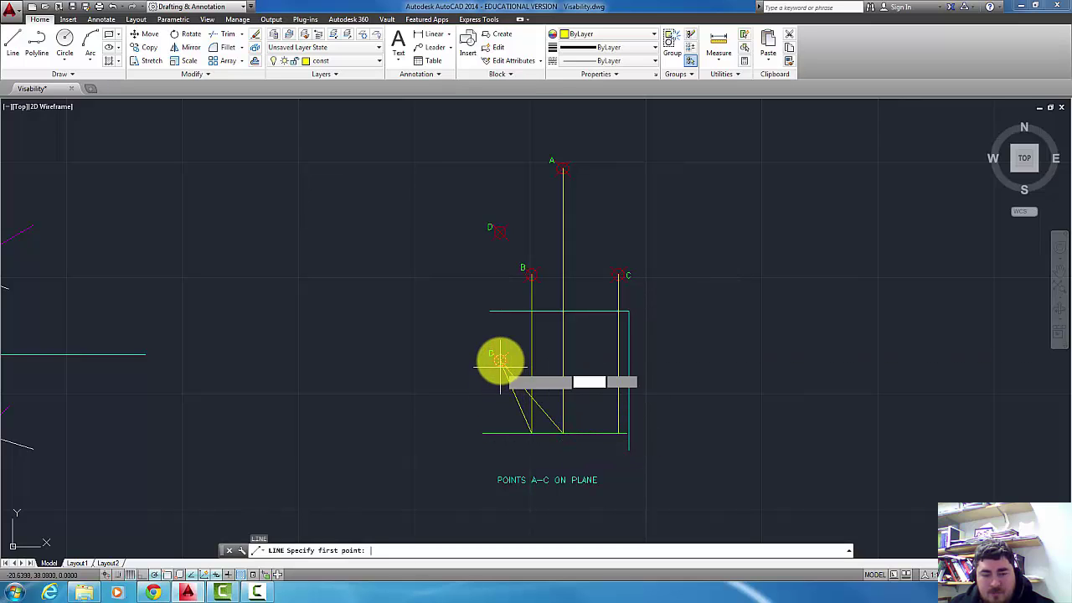
{"action": "left_click", "coordinate": [500, 360]}
{"action": "left_click", "coordinate": [618, 433]}
{"action": "key", "text": "Return"}
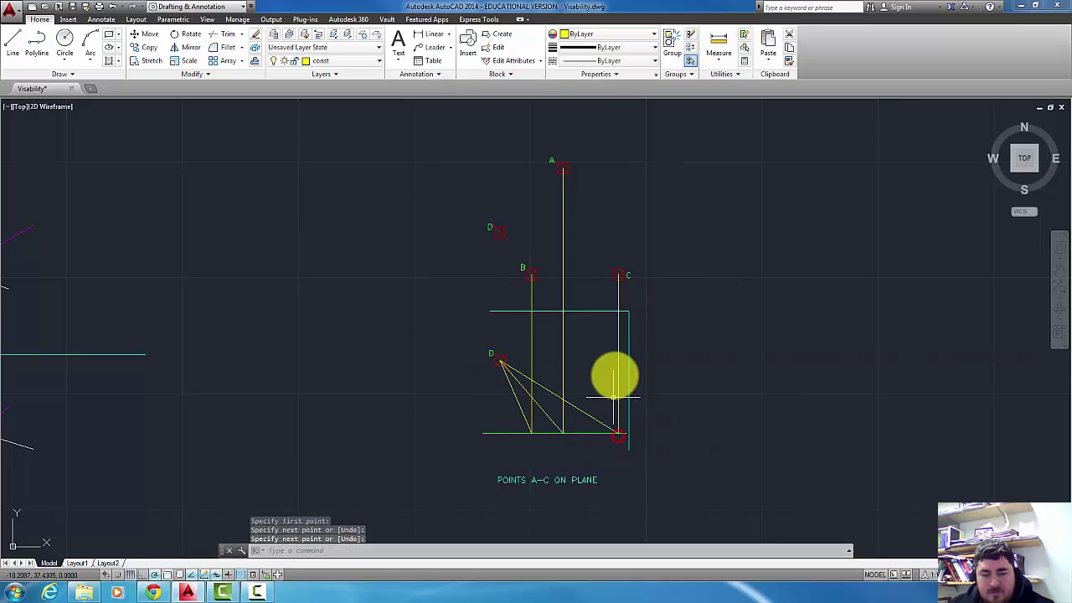
Erase the three vertical projection lines below points A, B and C
{"action": "left_click", "coordinate": [625, 302]}
{"action": "left_click", "coordinate": [519, 301]}
{"action": "key", "text": "Delete"}
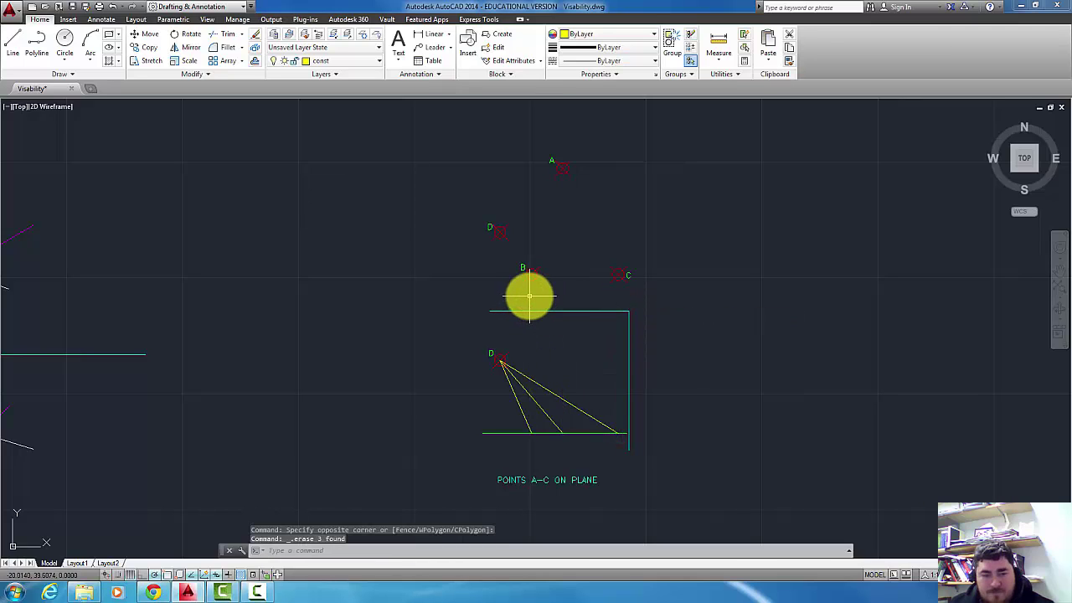
Draw the closed outline D-A-C-B-D through the four points in the upper view
{"action": "type", "text": "l"}
{"action": "key", "text": "Return"}
{"action": "left_click", "coordinate": [500, 231]}
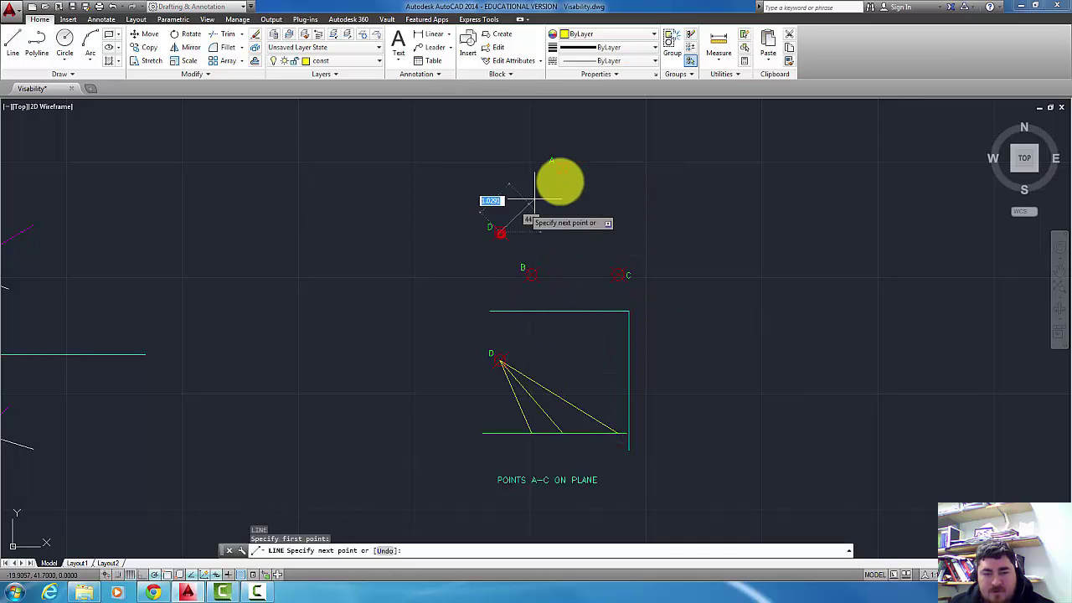
{"action": "left_click", "coordinate": [563, 170]}
{"action": "left_click", "coordinate": [619, 273]}
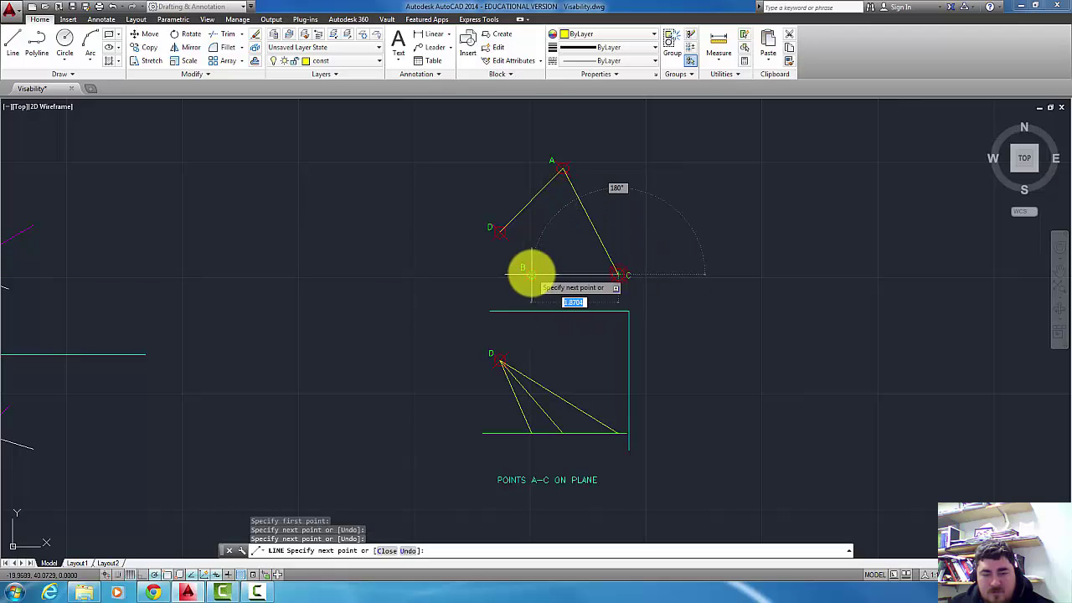
{"action": "left_click", "coordinate": [530, 273]}
{"action": "left_click", "coordinate": [500, 231]}
{"action": "key", "text": "Return"}
Draw the two crossing inner edges C-D and A-B in the upper view
{"action": "key", "text": "Return"}
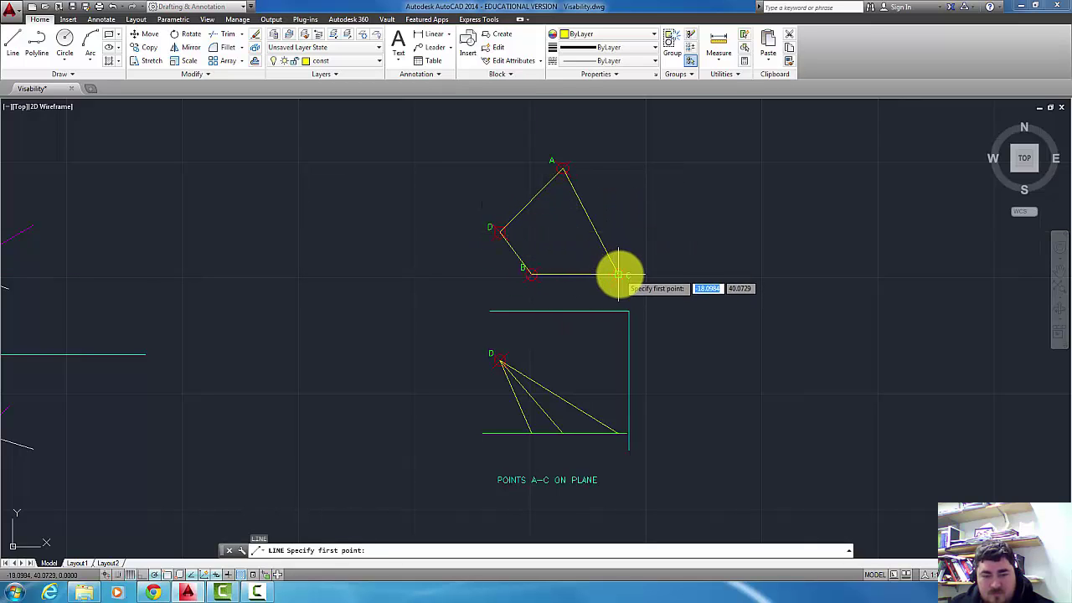
{"action": "left_click", "coordinate": [619, 274]}
{"action": "left_click", "coordinate": [500, 231]}
{"action": "key", "text": "Return"}
{"action": "key", "text": "Return"}
{"action": "left_click", "coordinate": [564, 170]}
{"action": "left_click", "coordinate": [531, 273]}
{"action": "key", "text": "Return"}
{"action": "middle_click_drag", "start_coordinate": [694, 259], "coordinate": [696, 244]}
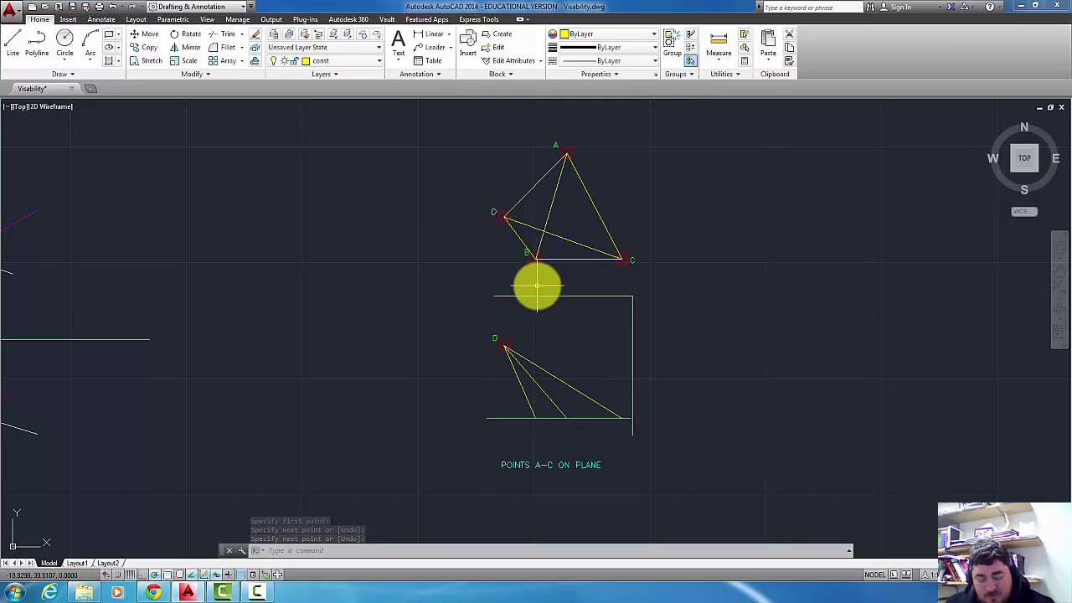
Copy the label B straight down beneath its point on the lower view's green line
{"action": "type", "text": "cp"}
{"action": "key", "text": "Return"}
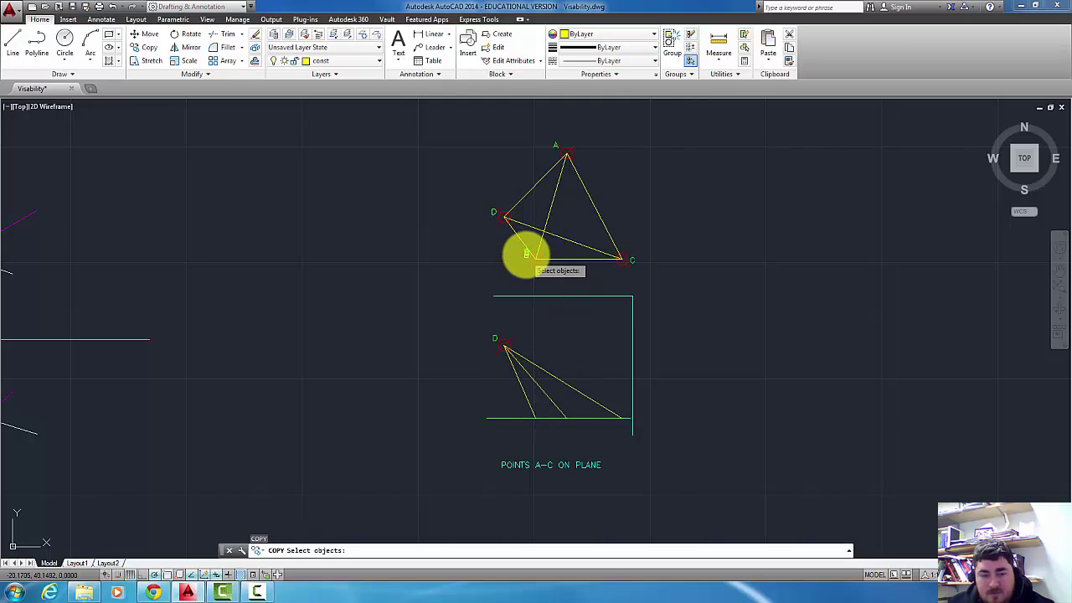
{"action": "left_click", "coordinate": [526, 254]}
{"action": "key", "text": "Return"}
{"action": "left_click", "coordinate": [713, 209]}
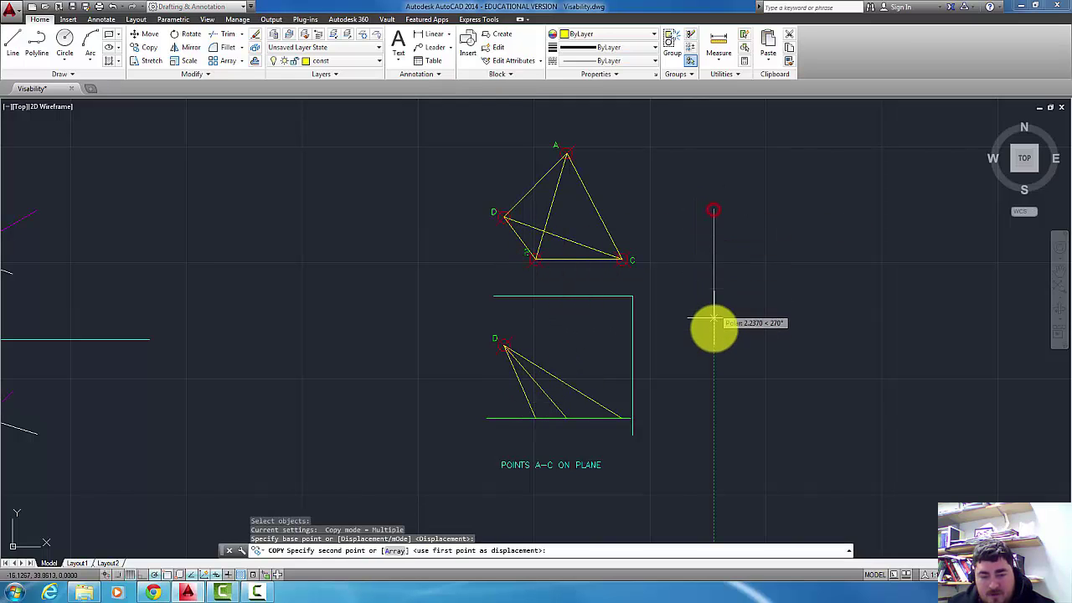
{"action": "left_click", "coordinate": [714, 383]}
{"action": "key", "text": "Return"}
Copy the label C down beneath its point on the lower view's green line
{"action": "key", "text": "Return"}
{"action": "left_click", "coordinate": [632, 263]}
{"action": "key", "text": "Return"}
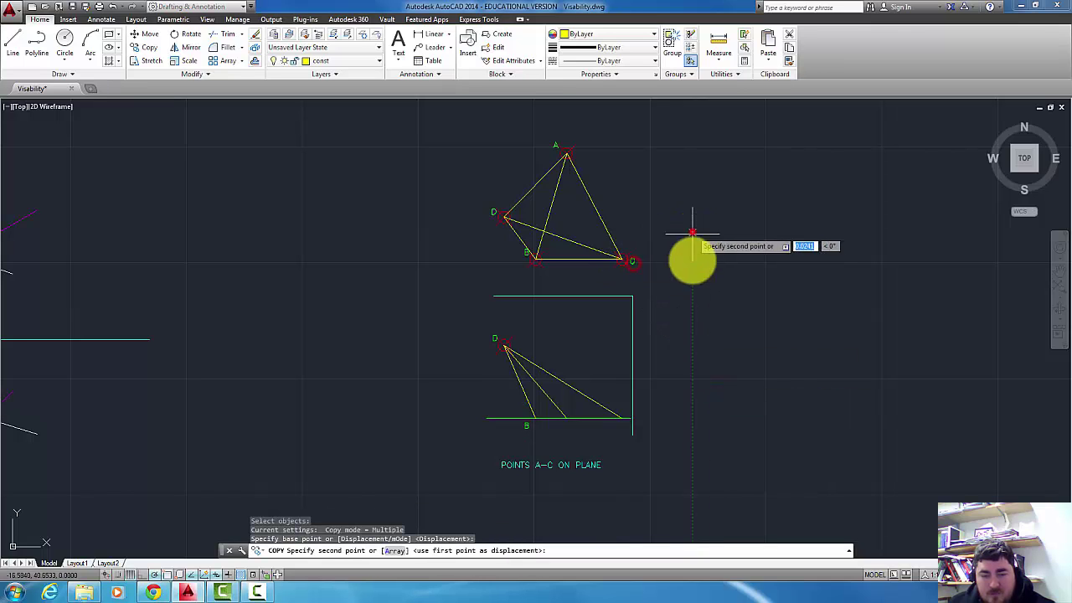
{"action": "left_click", "coordinate": [692, 232]}
{"action": "left_click", "coordinate": [688, 394]}
{"action": "key", "text": "Return"}
Copy the label A down beneath its point on the lower view's green line
{"action": "key", "text": "Return"}
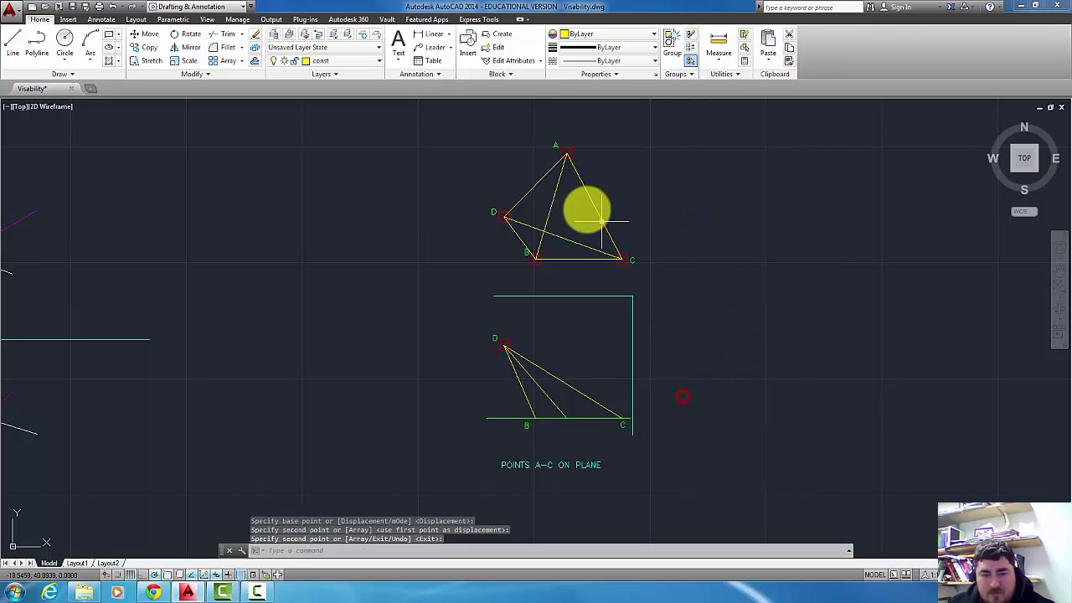
{"action": "left_click", "coordinate": [556, 148]}
{"action": "key", "text": "Return"}
{"action": "left_click", "coordinate": [701, 161]}
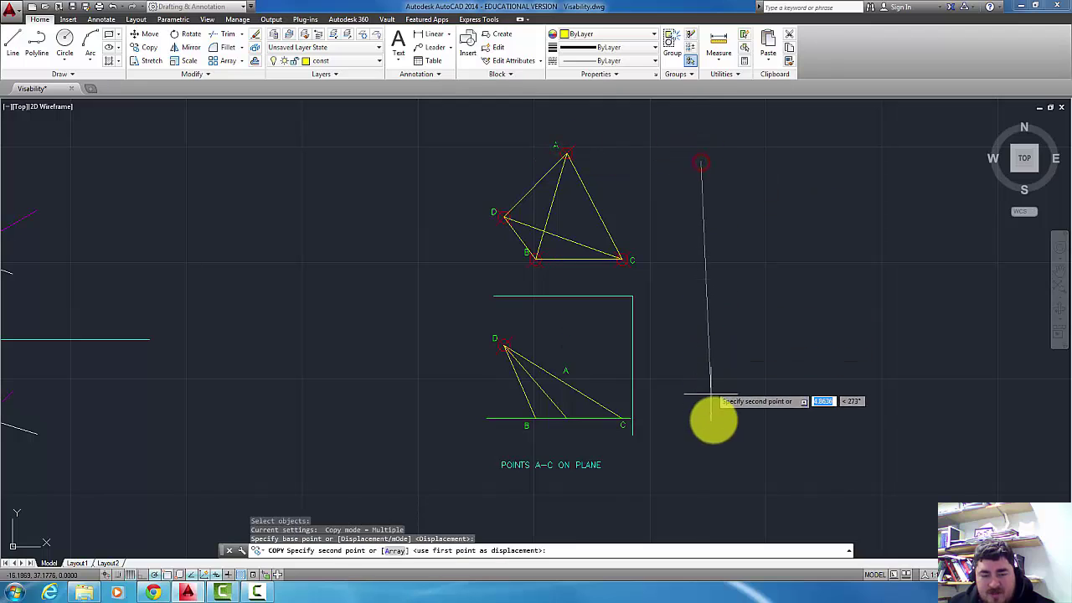
{"action": "left_click", "coordinate": [714, 443]}
{"action": "key", "text": "Return"}
{"action": "middle_click_drag", "start_coordinate": [553, 390], "coordinate": [567, 373]}
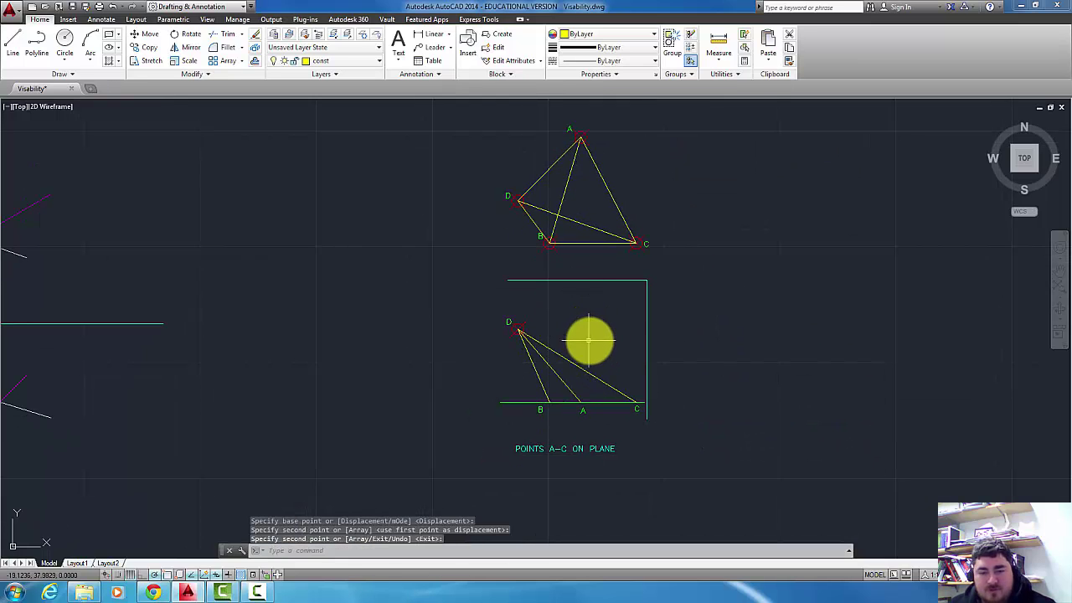
{"action": "middle_click_drag", "start_coordinate": [531, 279], "coordinate": [487, 260]}
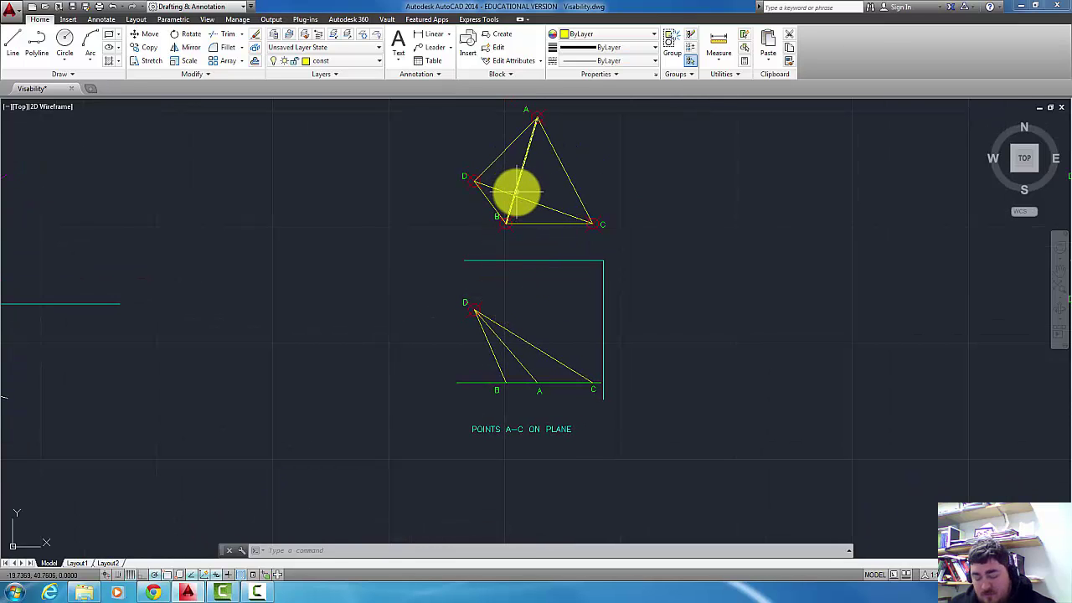
{"action": "type", "text": "l"}
{"action": "key", "text": "Return"}
{"action": "key", "text": "Escape"}
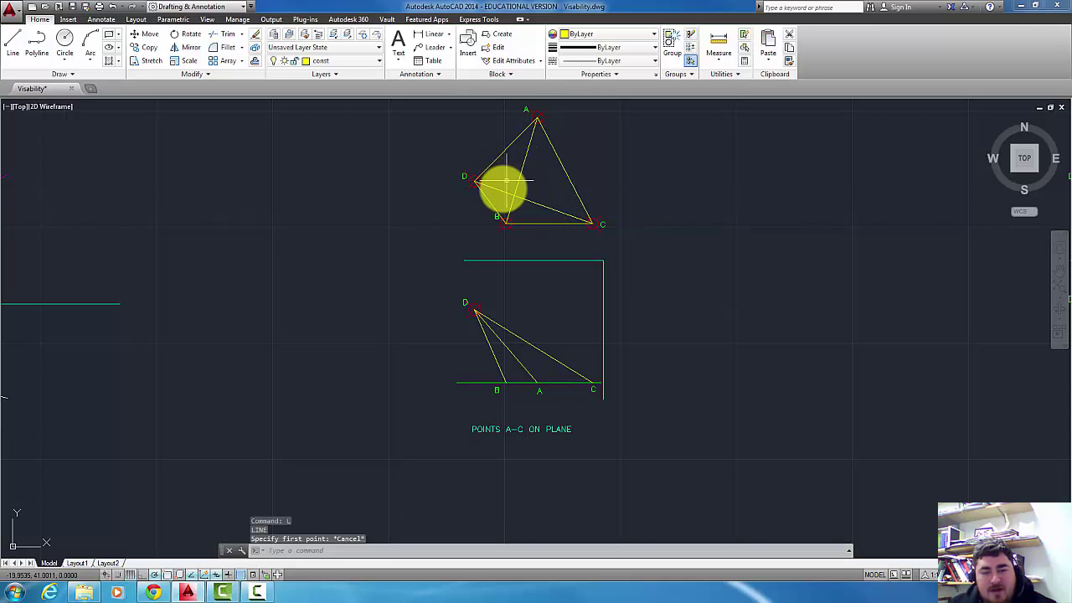
Draw a vertical projection line from the crossing of A-B and C-D in the upper view down to edge C-D below
{"action": "type", "text": "l"}
{"action": "key", "text": "Return"}
{"action": "left_click", "coordinate": [515, 197]}
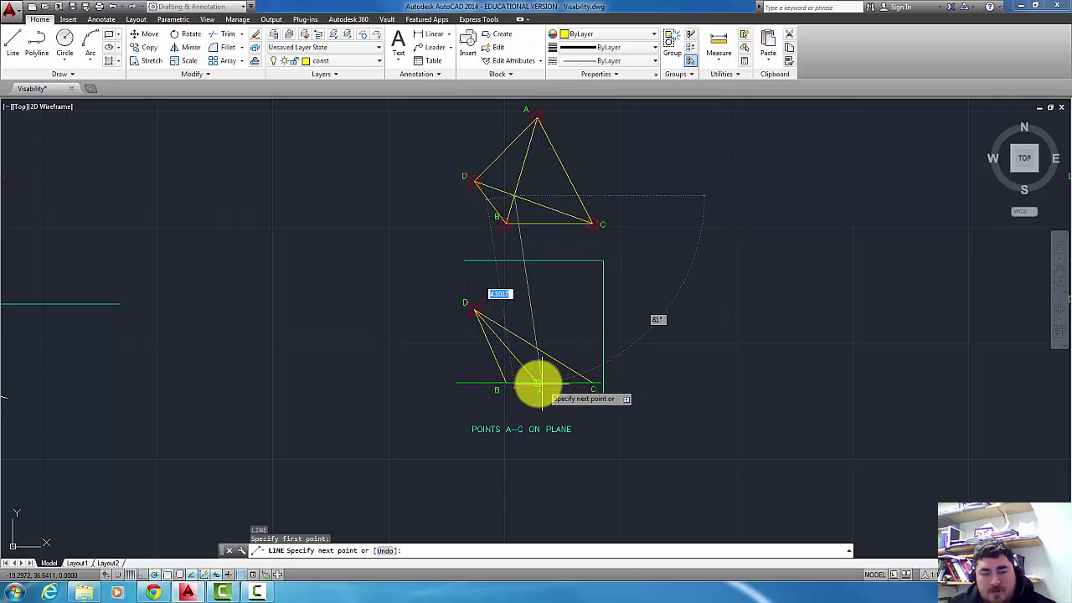
{"action": "left_click", "coordinate": [513, 336]}
{"action": "key", "text": "Return"}
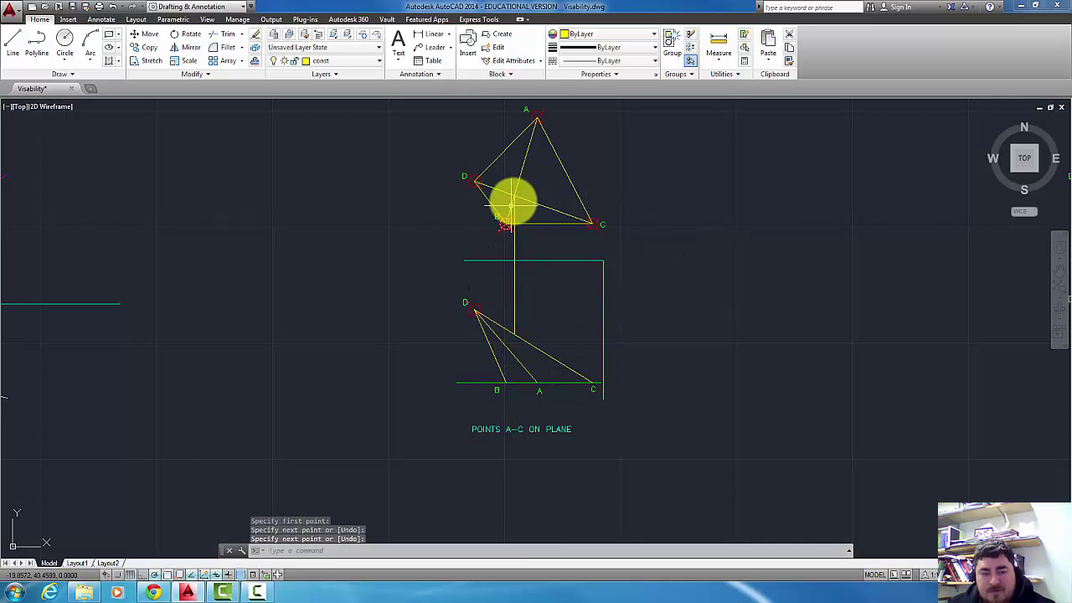
Set the linetype of edge A-B in the upper view to HIDDEN2
{"action": "left_click", "coordinate": [617, 60]}
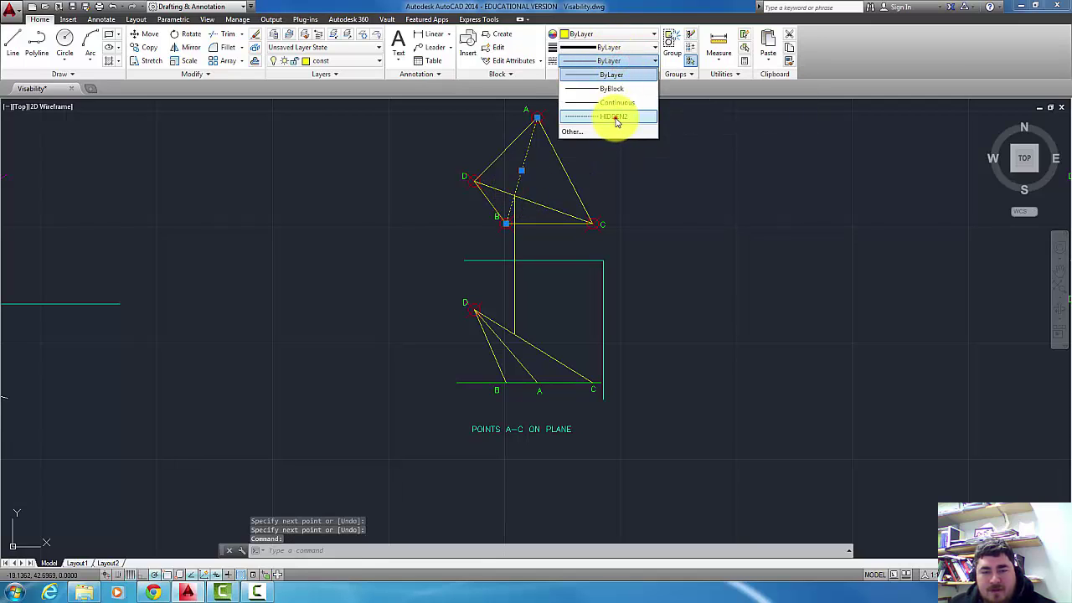
{"action": "left_click", "coordinate": [616, 118]}
{"action": "key", "text": "Escape"}
{"action": "key", "text": "Escape"}
Erase the vertical projection line between the upper and lower views
{"action": "left_click", "coordinate": [546, 239]}
{"action": "left_click", "coordinate": [490, 253]}
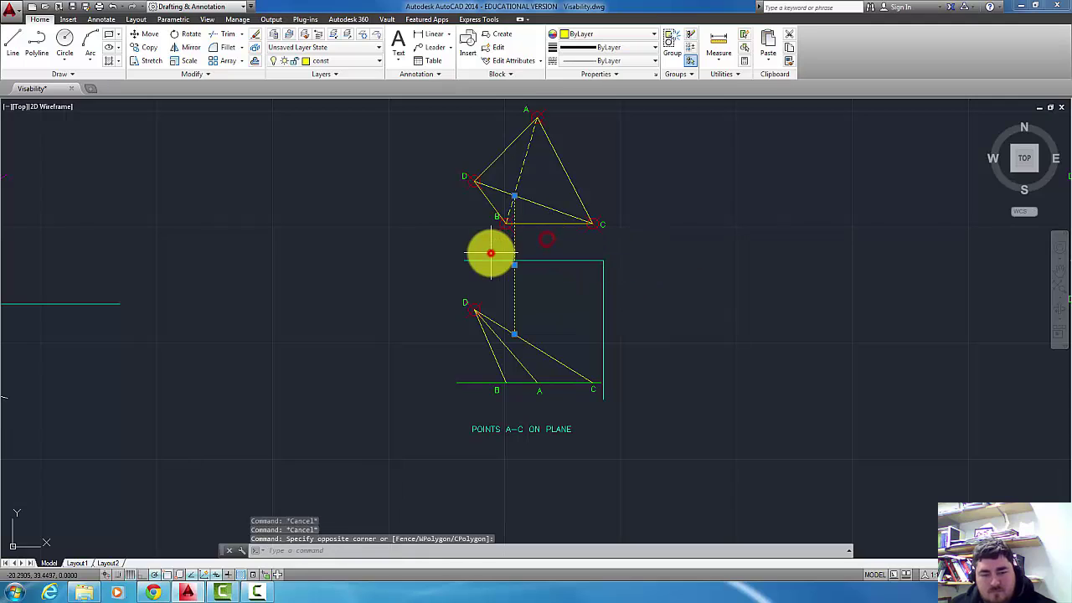
{"action": "key", "text": "Delete"}
{"action": "middle_click_drag", "start_coordinate": [598, 198], "coordinate": [594, 187]}
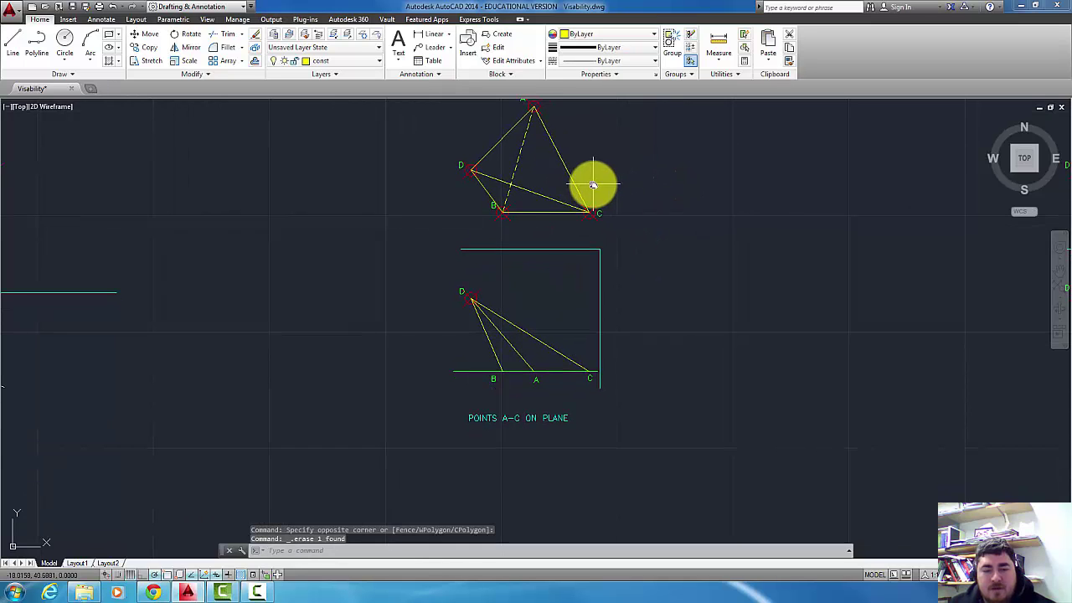
{"action": "left_click", "coordinate": [509, 343]}
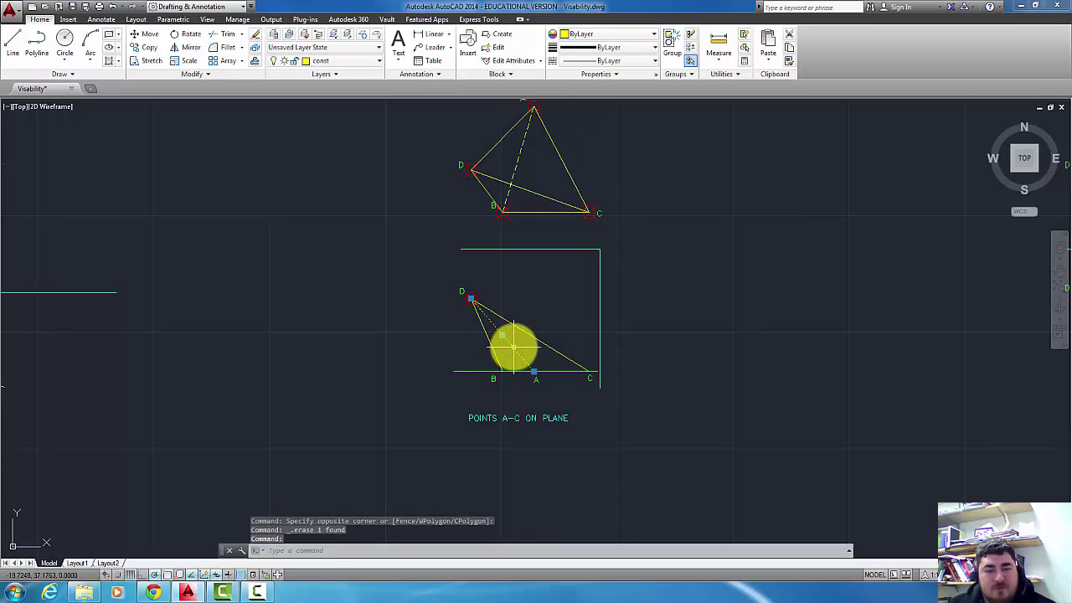
{"action": "key", "text": "Escape"}
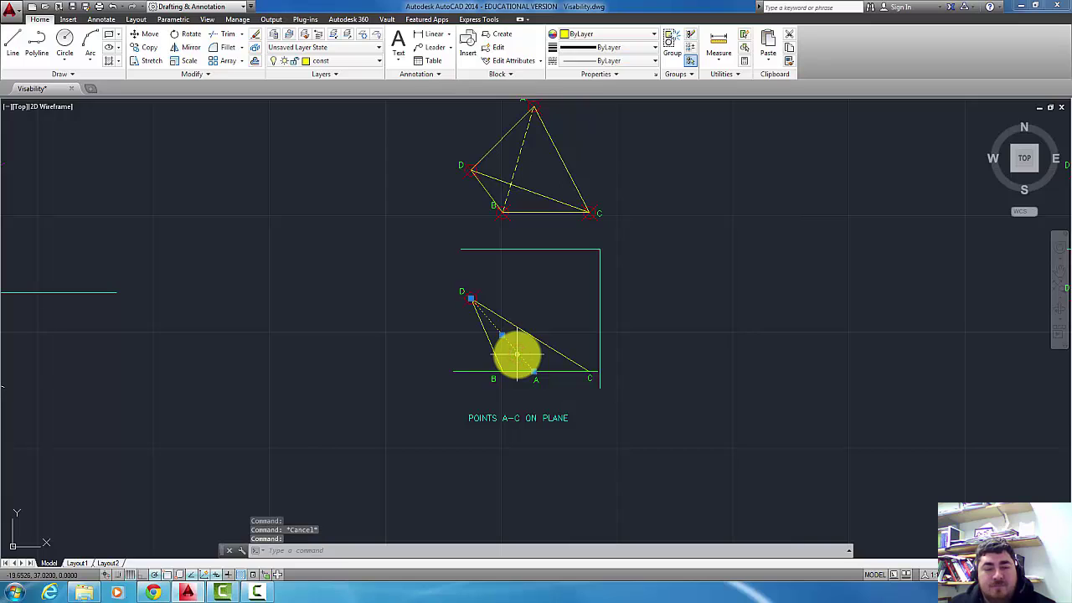
{"action": "key", "text": "Escape"}
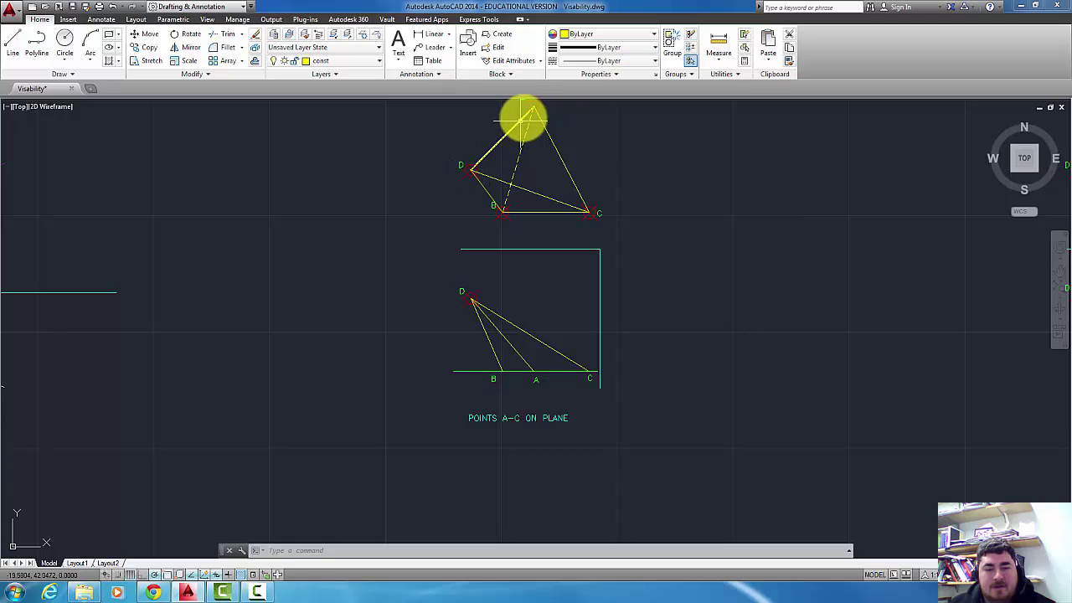
{"action": "middle_click_drag", "start_coordinate": [528, 113], "coordinate": [521, 135]}
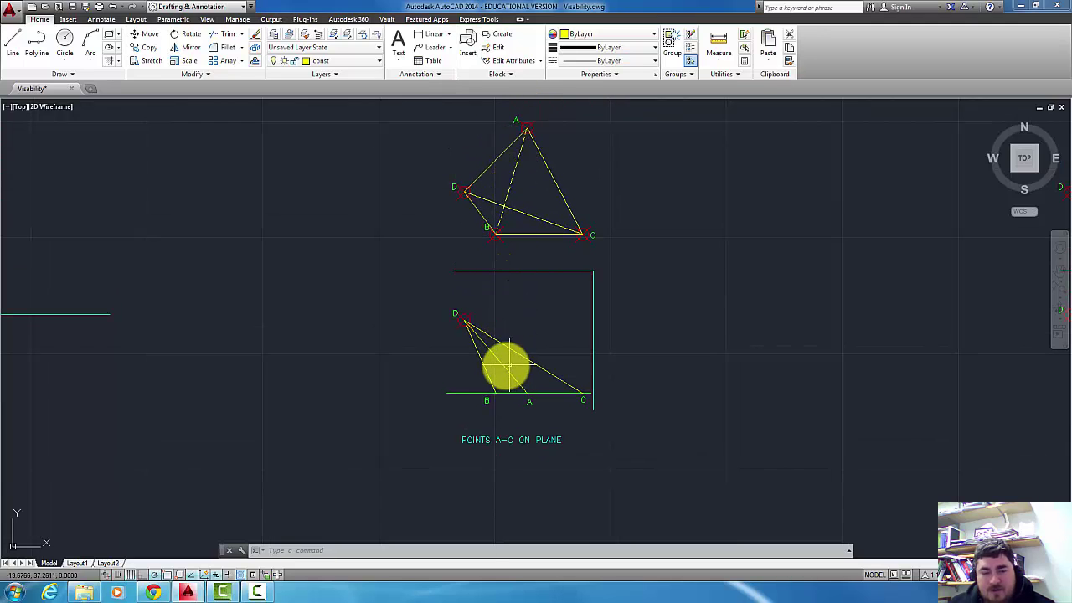
{"action": "key", "text": "l"}
{"action": "key", "text": "Return"}
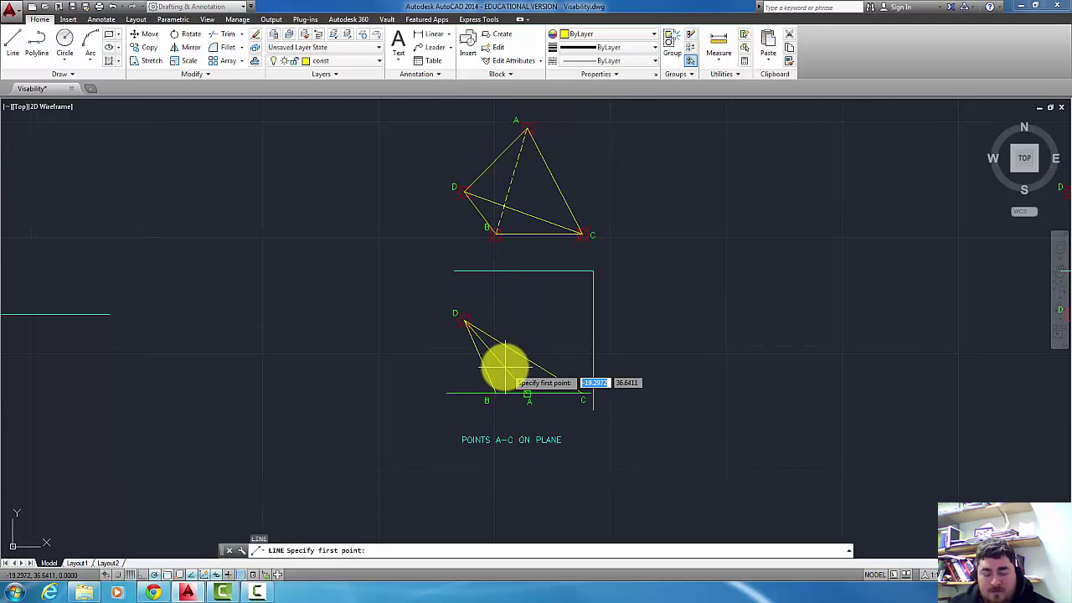
{"action": "scroll", "coordinate": [505, 366], "scroll_direction": "up", "scroll_amount": 2}
{"action": "type", "text": "n"}
{"action": "scroll", "coordinate": [510, 362], "scroll_direction": "down", "scroll_amount": 2}
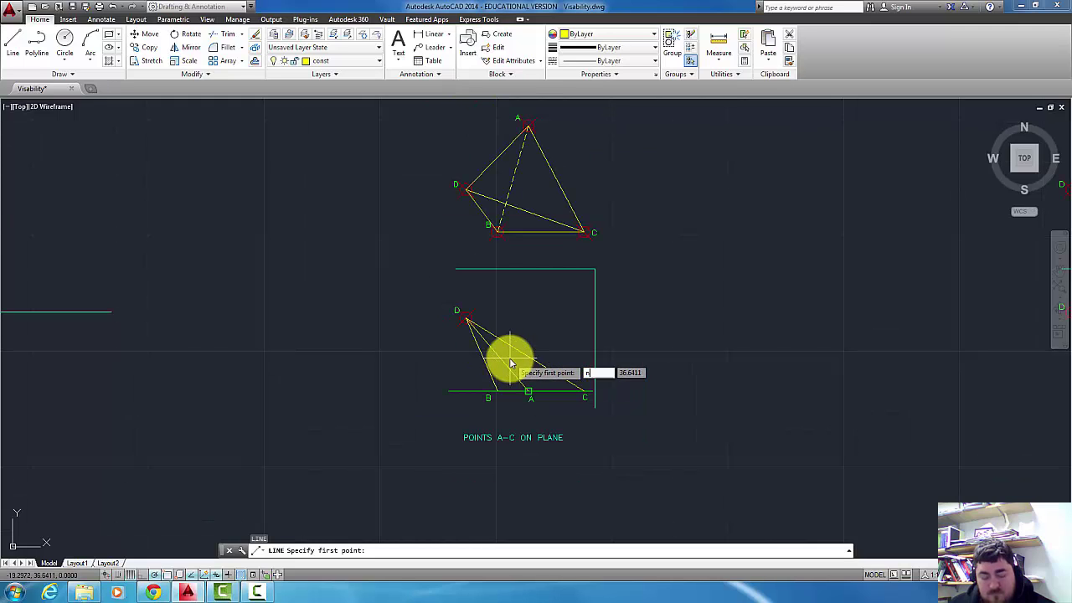
{"action": "key", "text": "Return"}
{"action": "left_click", "coordinate": [510, 366]}
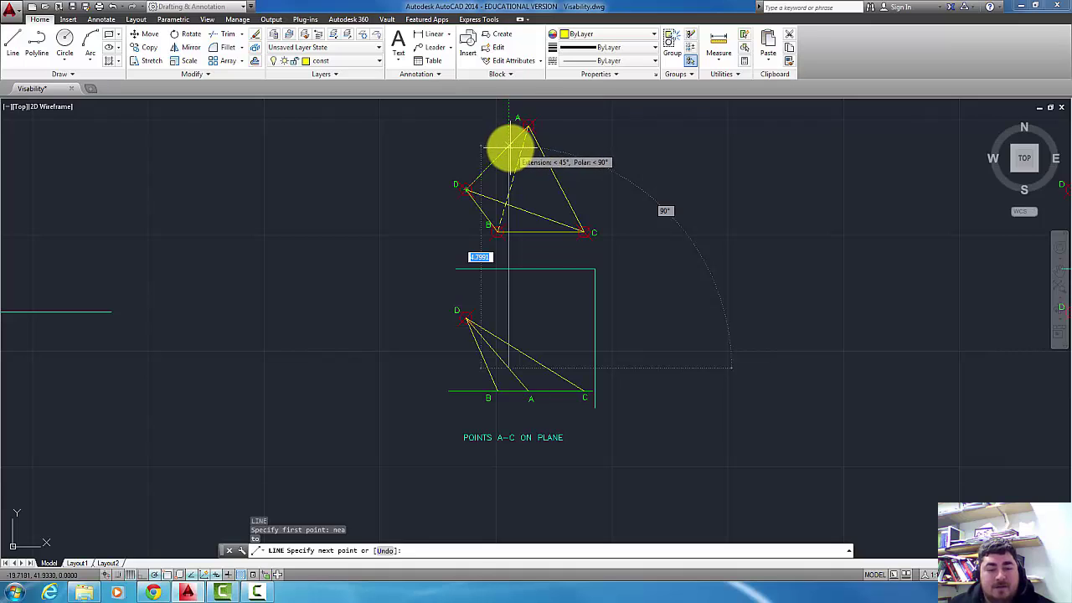
{"action": "key", "text": "Escape"}
Set the linetype of edge D-A in the lower view to HIDDEN2
{"action": "left_click", "coordinate": [513, 366]}
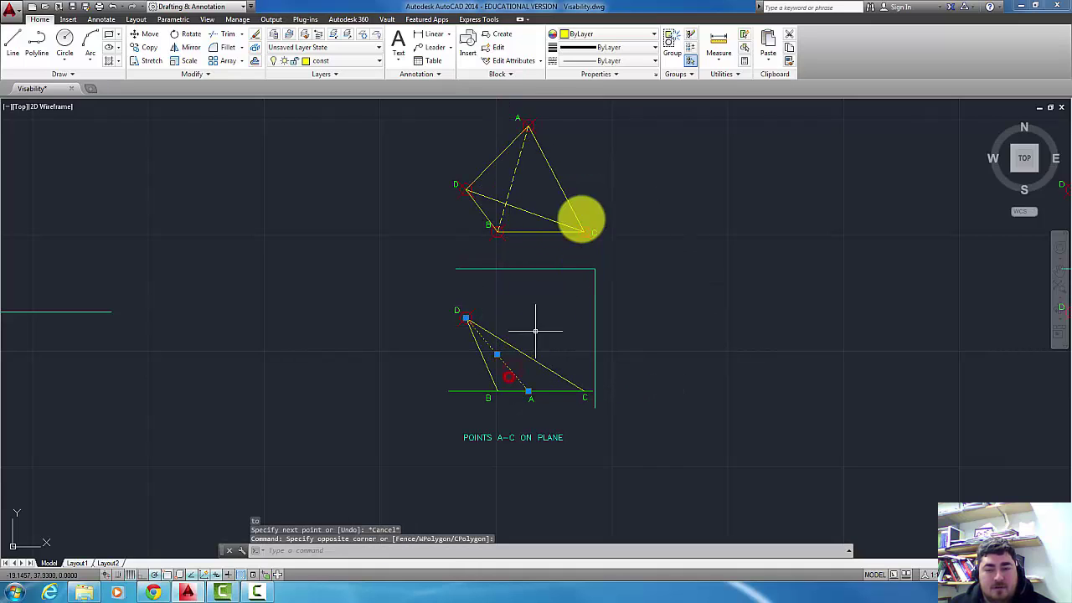
{"action": "left_click", "coordinate": [638, 102]}
{"action": "left_click", "coordinate": [617, 120]}
{"action": "key", "text": "Escape"}
{"action": "key", "text": "Escape"}
Draw the closed outline D-A-C-B-D and the inner edge D-C in the upper view of the next problem's point set
{"action": "mouse_move", "coordinate": [796, 322]}
{"action": "middle_mouse_down"}
{"action": "mouse_move", "coordinate": [598, 299]}
{"action": "mouse_move", "coordinate": [453, 311]}
{"action": "middle_mouse_up"}
{"action": "middle_click_drag", "start_coordinate": [637, 220], "coordinate": [588, 221]}
{"action": "type", "text": "l"}
{"action": "key", "text": "Return"}
{"action": "left_click", "coordinate": [530, 209]}
{"action": "left_click", "coordinate": [594, 145]}
{"action": "left_click", "coordinate": [643, 252]}
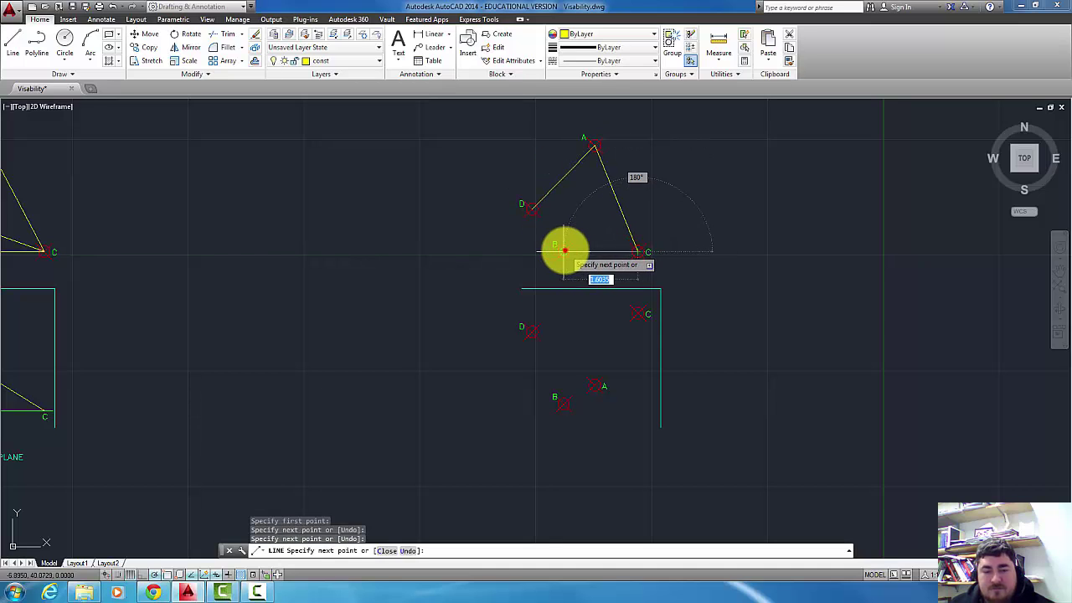
{"action": "left_click", "coordinate": [564, 249]}
{"action": "left_click", "coordinate": [532, 209]}
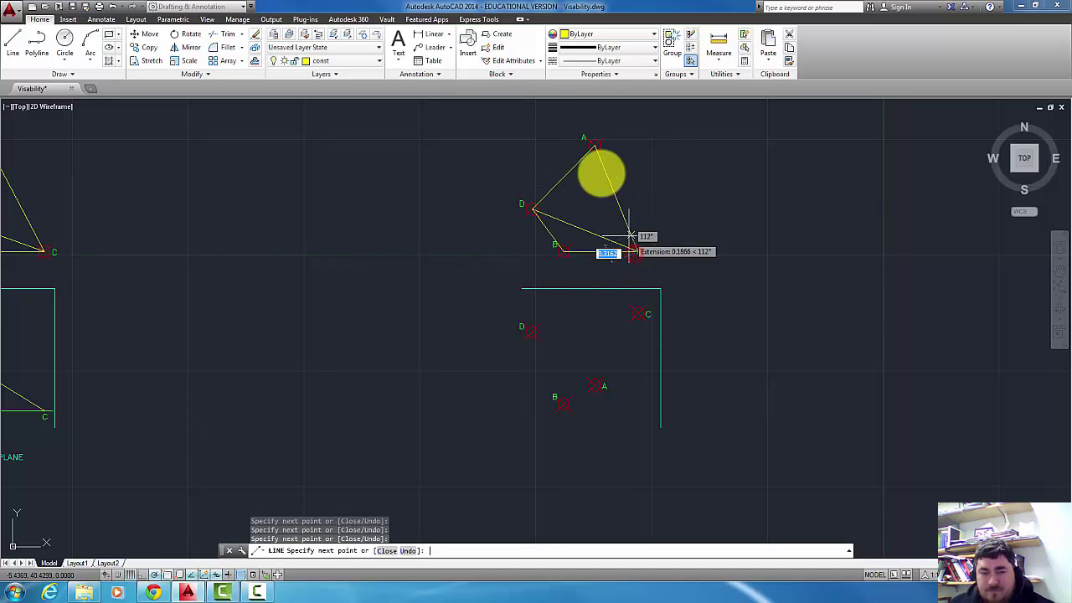
{"action": "key", "text": "Return"}
Draw the inner edge A-B in the upper view
{"action": "key", "text": "Return"}
{"action": "left_click", "coordinate": [594, 145]}
{"action": "left_click", "coordinate": [565, 250]}
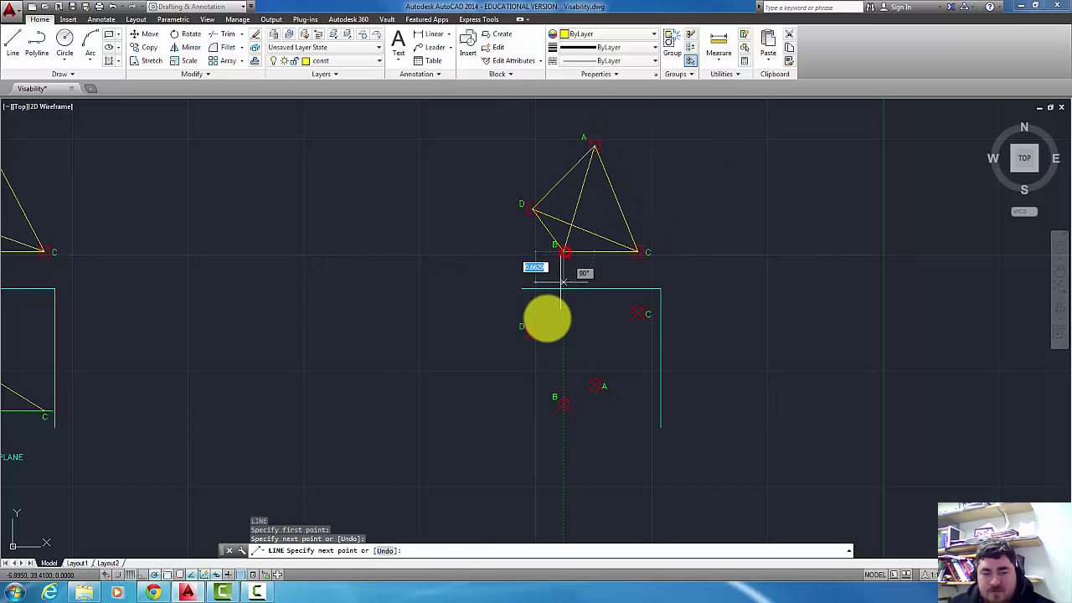
{"action": "key", "text": "Return"}
Draw the closed outline D-C-A-B-D through the points of the lower view
{"action": "key", "text": "Return"}
{"action": "left_click", "coordinate": [531, 330]}
{"action": "left_click", "coordinate": [639, 315]}
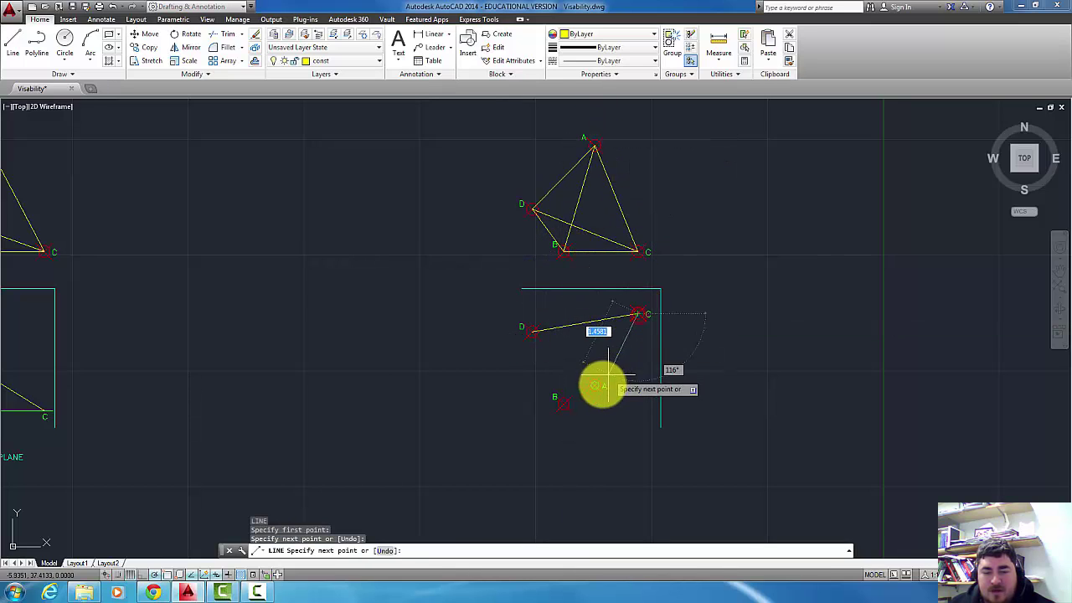
{"action": "left_click", "coordinate": [596, 384]}
{"action": "left_click", "coordinate": [563, 403]}
{"action": "left_click", "coordinate": [535, 339]}
{"action": "key", "text": "Return"}
Draw the crossing inner edges D-A and B-C in the lower view
{"action": "key", "text": "Return"}
{"action": "left_click", "coordinate": [532, 332]}
{"action": "left_click", "coordinate": [592, 384]}
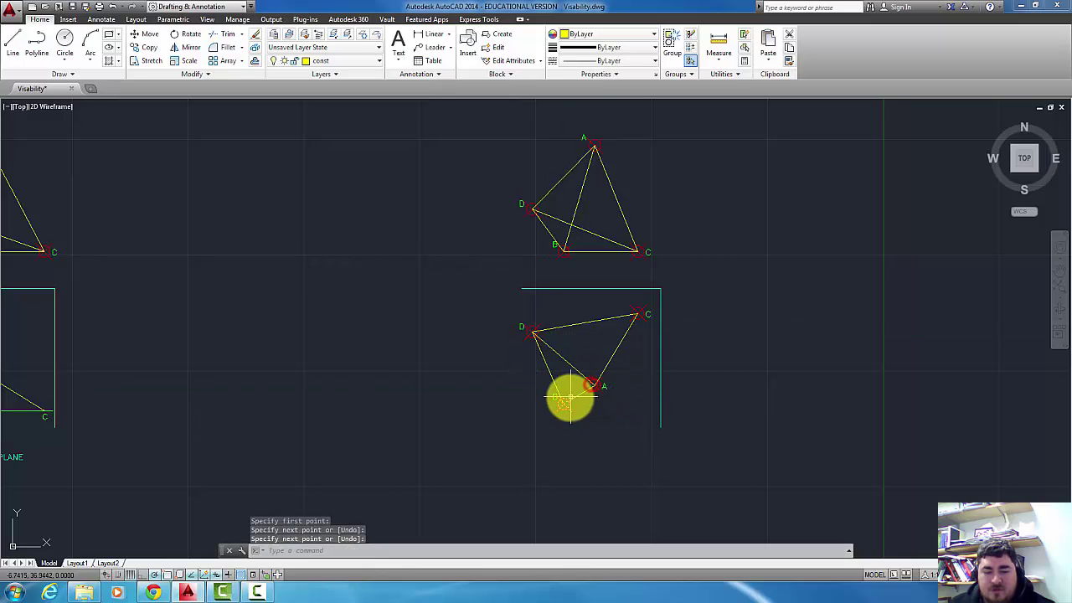
{"action": "key", "text": "Return"}
{"action": "key", "text": "Return"}
{"action": "left_click", "coordinate": [562, 402]}
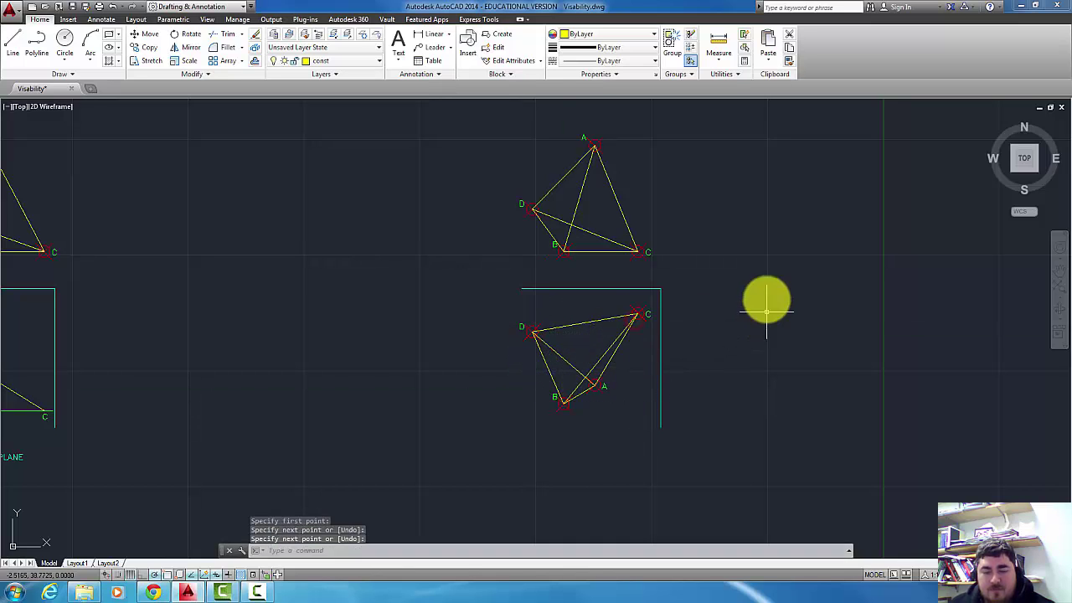
Colour edge A-B red and edge D-C green in both views
{"action": "middle_click_drag", "start_coordinate": [766, 302], "coordinate": [783, 293]}
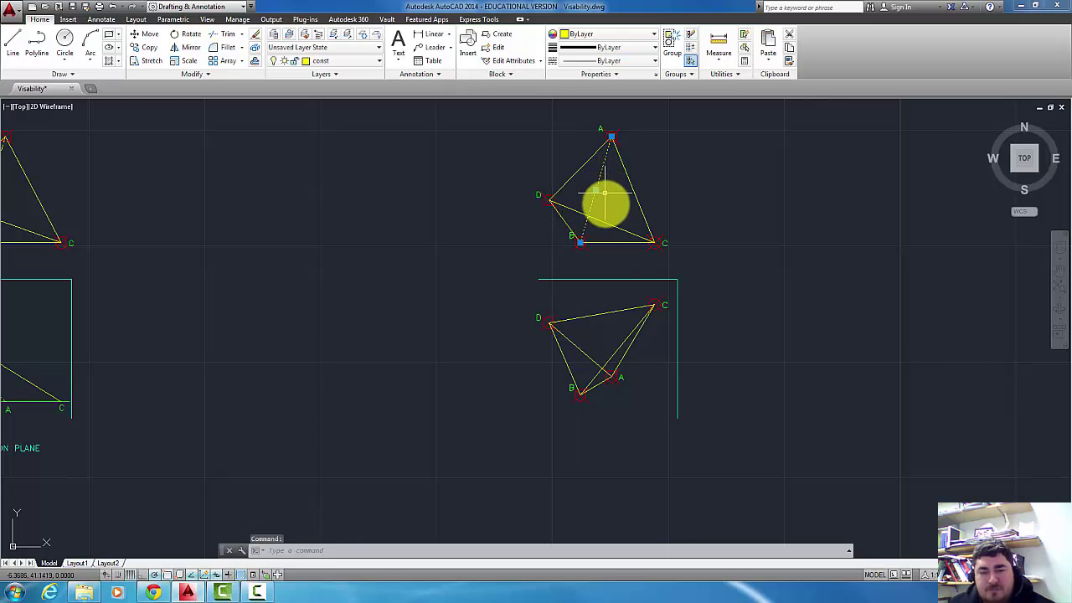
{"action": "left_click", "coordinate": [600, 384]}
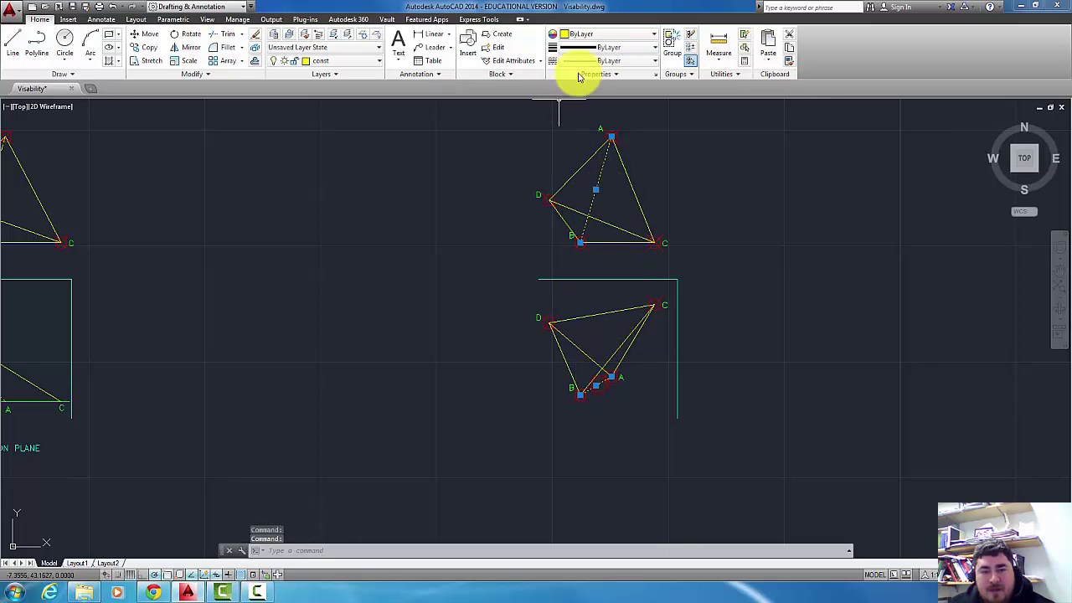
{"action": "left_click", "coordinate": [610, 35]}
{"action": "left_click", "coordinate": [606, 77]}
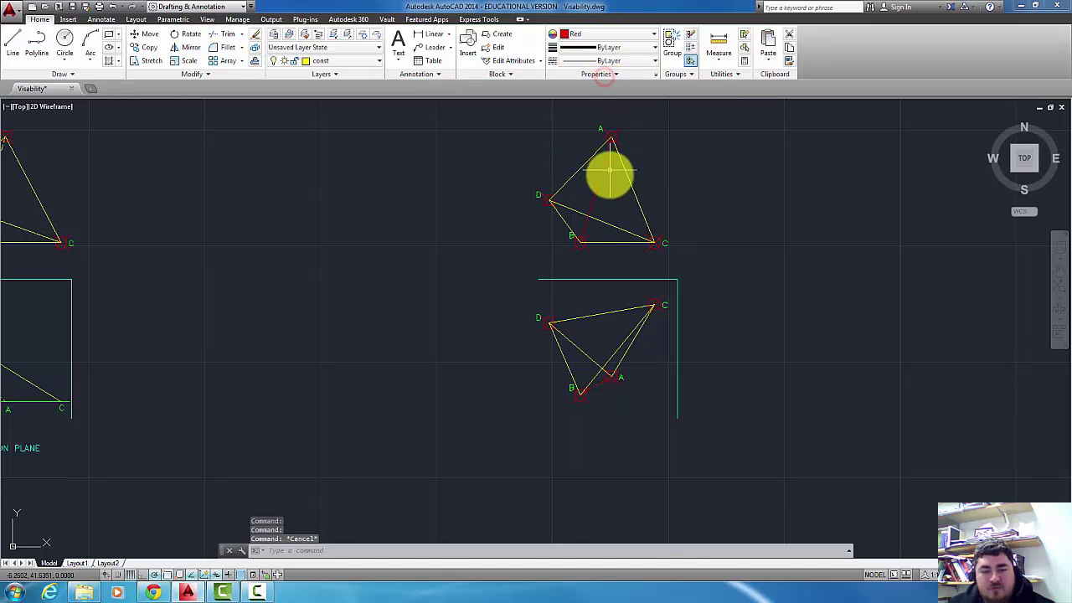
{"action": "key", "text": "Escape"}
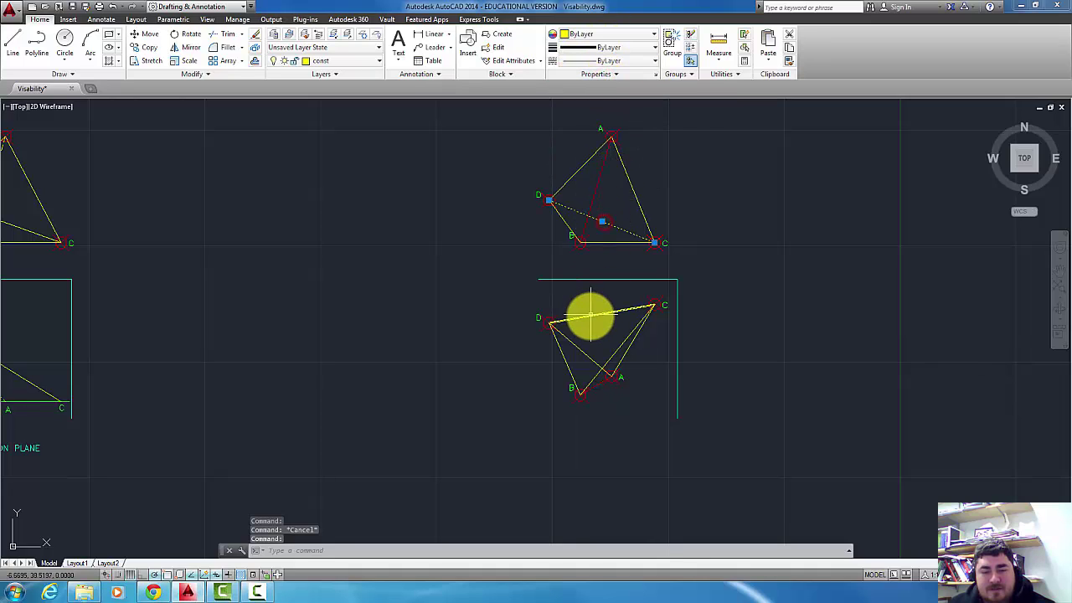
{"action": "left_click", "coordinate": [617, 35]}
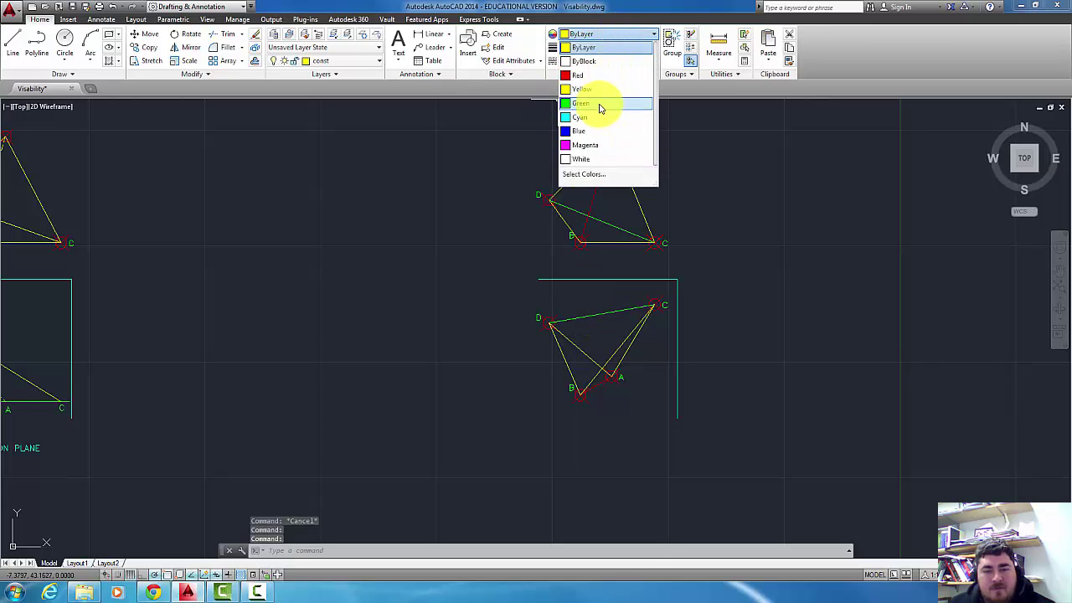
{"action": "left_click", "coordinate": [599, 103]}
Draw a vertical projection line from the upper view's crossing of A-B and D-C down to the lower view's green edge D-C
{"action": "type", "text": "l"}
{"action": "key", "text": "Return"}
{"action": "left_click", "coordinate": [589, 241]}
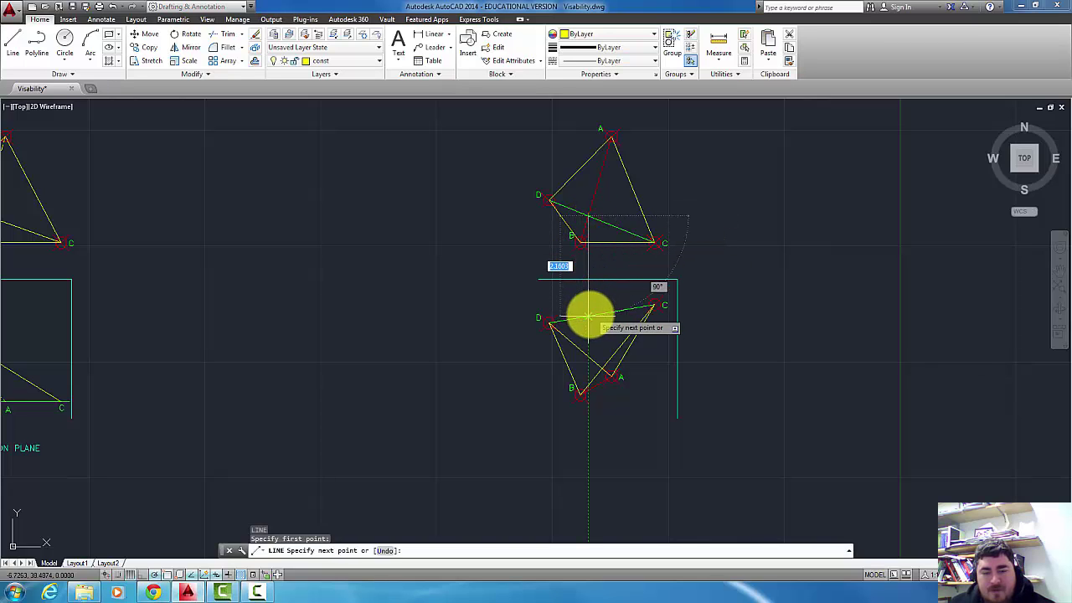
{"action": "key", "text": "Return"}
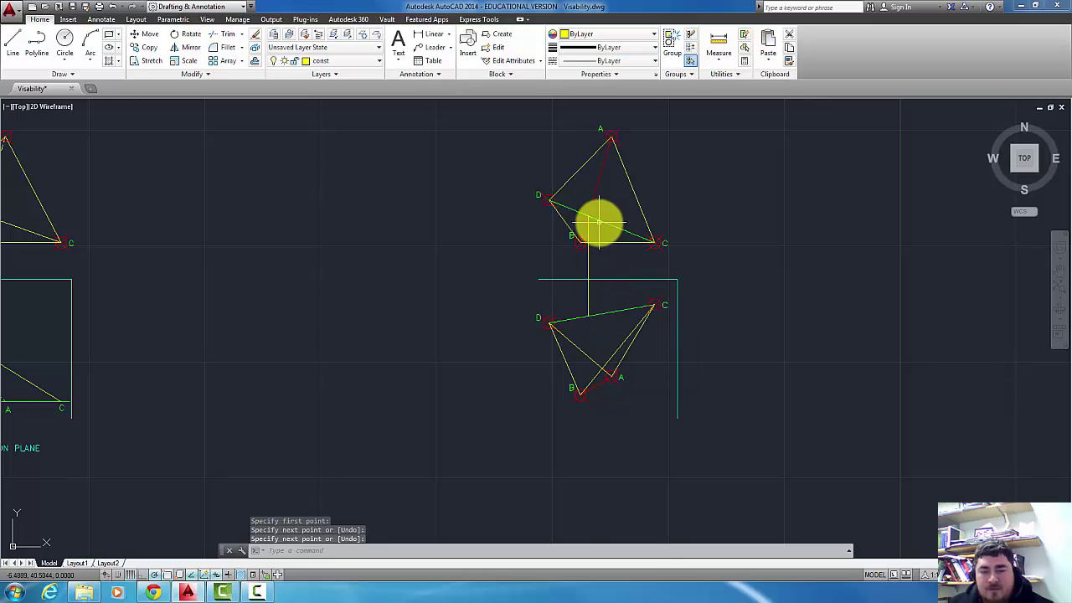
Set the linetype of the red edge A-B in the upper view to HIDDEN2
{"action": "key", "text": "Escape"}
{"action": "left_click", "coordinate": [623, 60]}
{"action": "left_click", "coordinate": [620, 119]}
{"action": "key", "text": "Escape"}
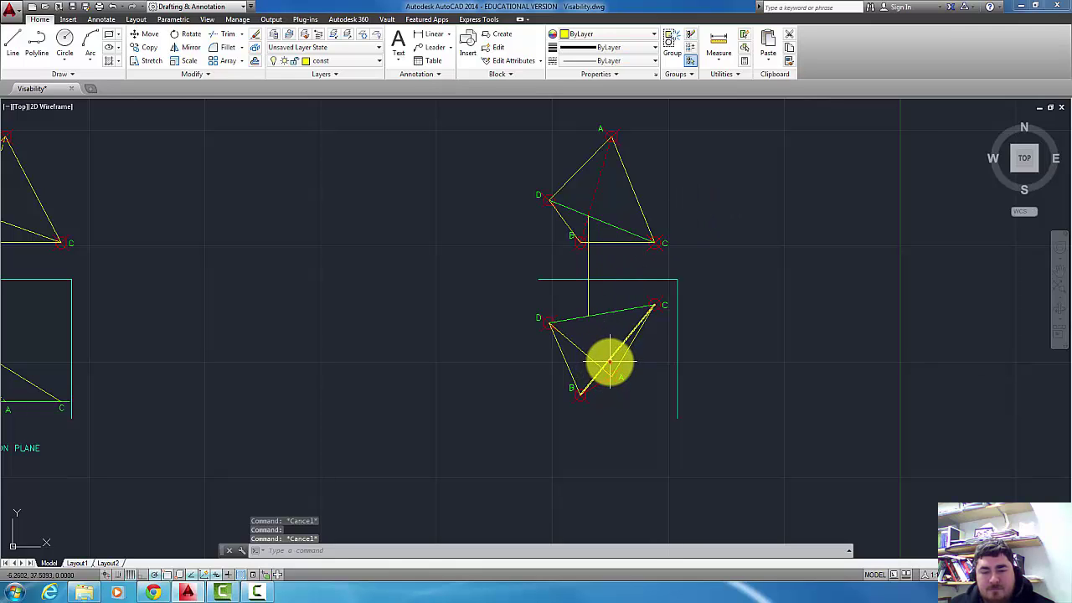
Colour the lower view's edge B-C cyan, and edge D-A magenta in both views
{"action": "left_click", "coordinate": [617, 34]}
{"action": "left_click", "coordinate": [609, 118]}
{"action": "key", "text": "Escape"}
{"action": "left_click", "coordinate": [584, 356]}
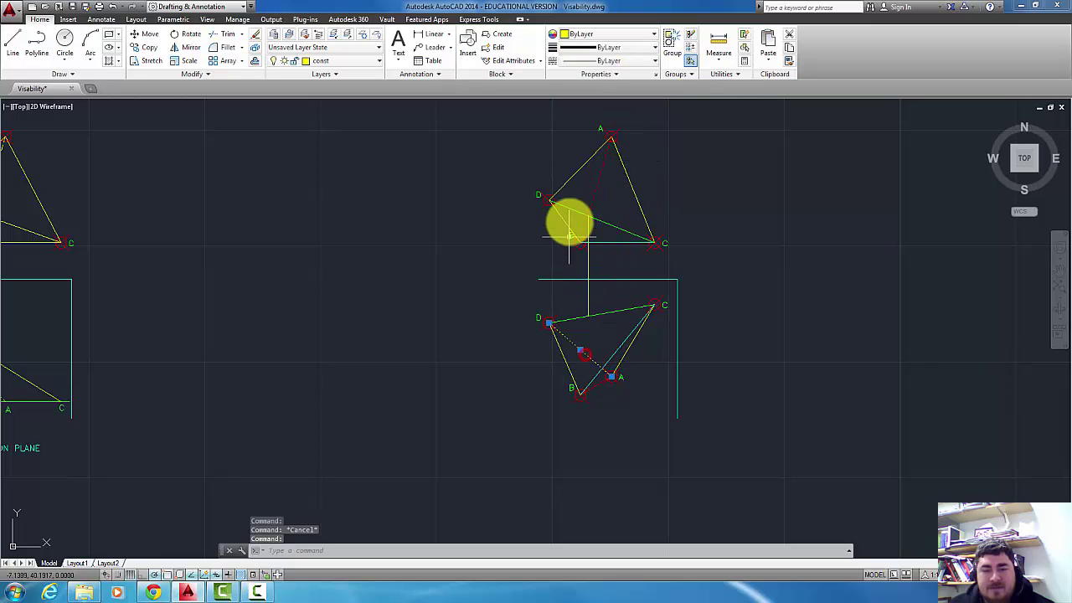
{"action": "left_click", "coordinate": [569, 179]}
{"action": "left_click", "coordinate": [607, 35]}
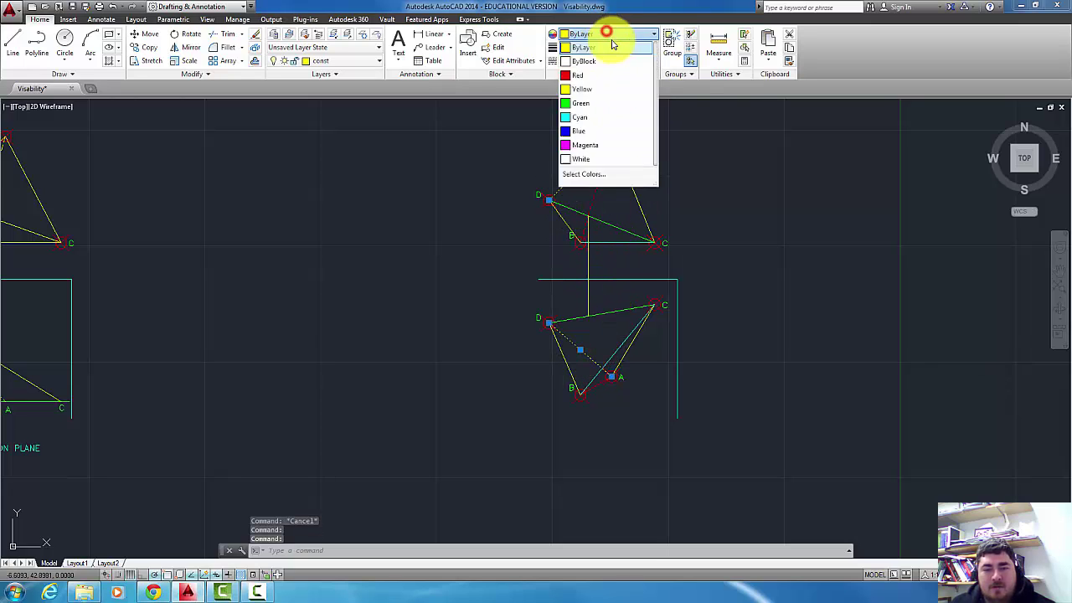
{"action": "left_click", "coordinate": [597, 144]}
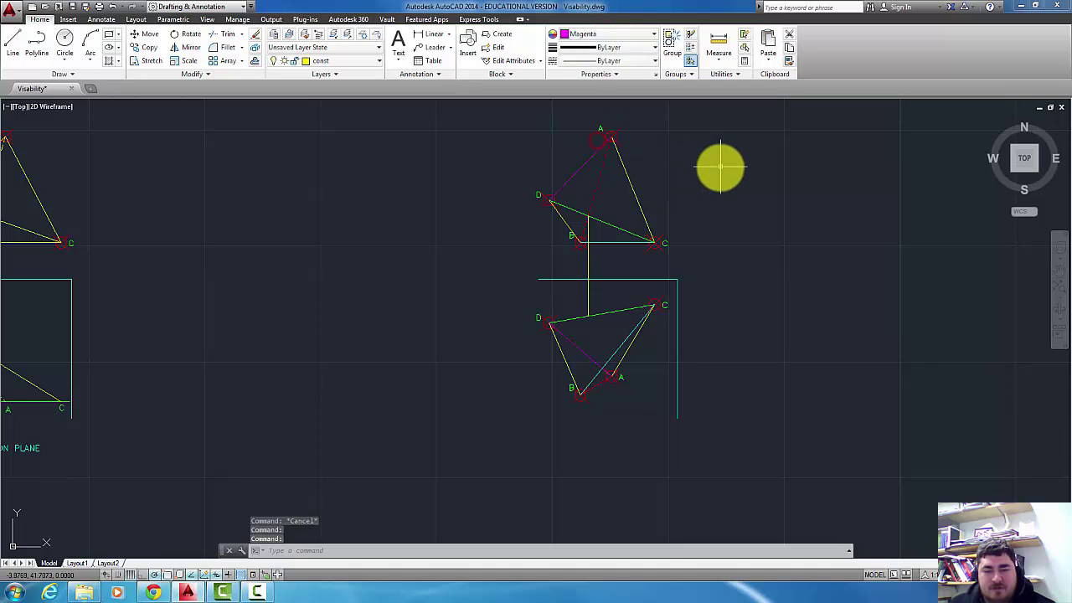
{"action": "key", "text": "Escape"}
Draw a vertical projection line from the lower view's crossing of B-C and D-A up to edge B-C in the upper view
{"action": "type", "text": "l"}
{"action": "key", "text": "Return"}
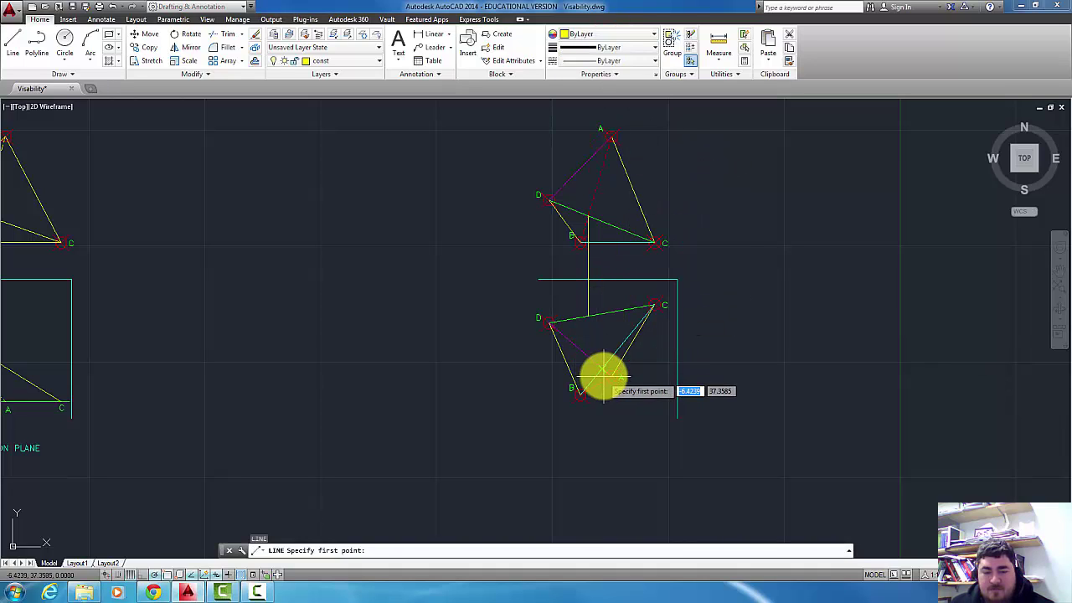
{"action": "left_click", "coordinate": [602, 366]}
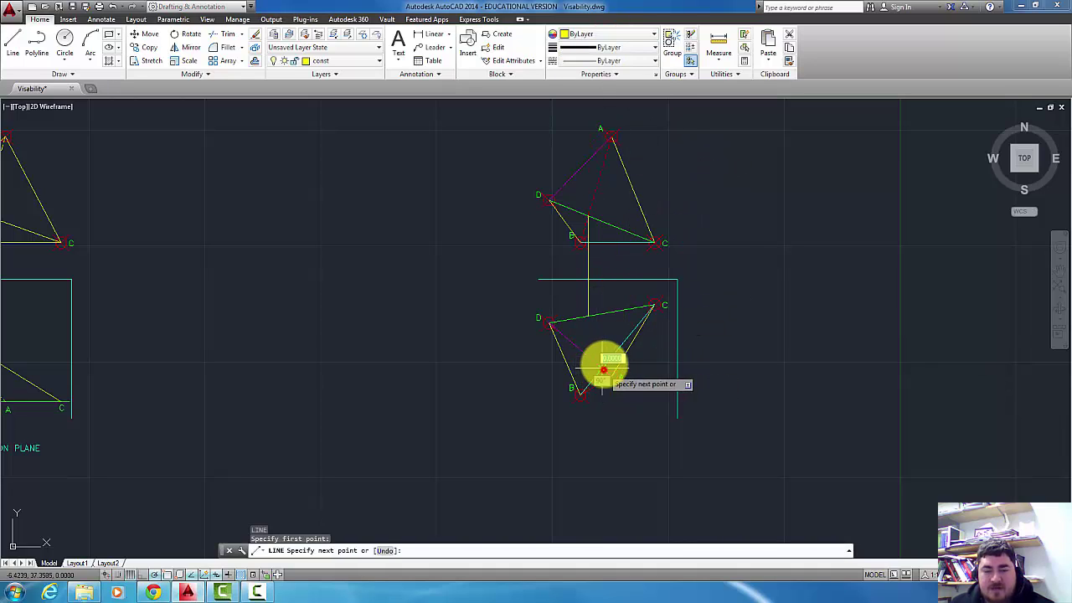
{"action": "left_click", "coordinate": [603, 243]}
{"action": "key", "text": "Return"}
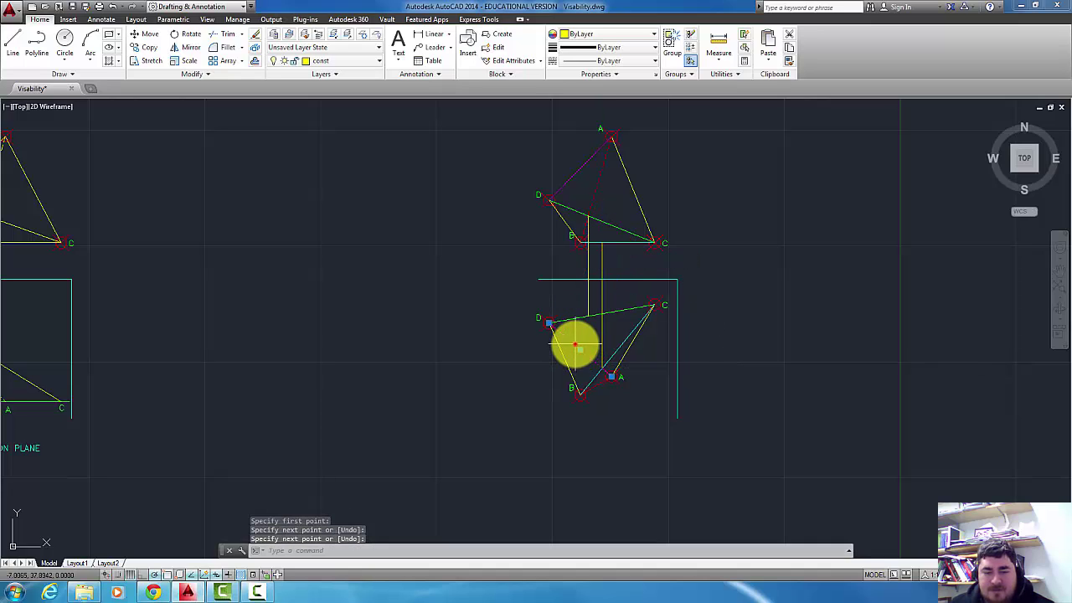
Set the linetype of the magenta edge D-A in the lower view to HIDDEN2
{"action": "left_click", "coordinate": [612, 67]}
{"action": "left_click", "coordinate": [615, 112]}
{"action": "key", "text": "Escape"}
{"action": "key", "text": "Escape"}
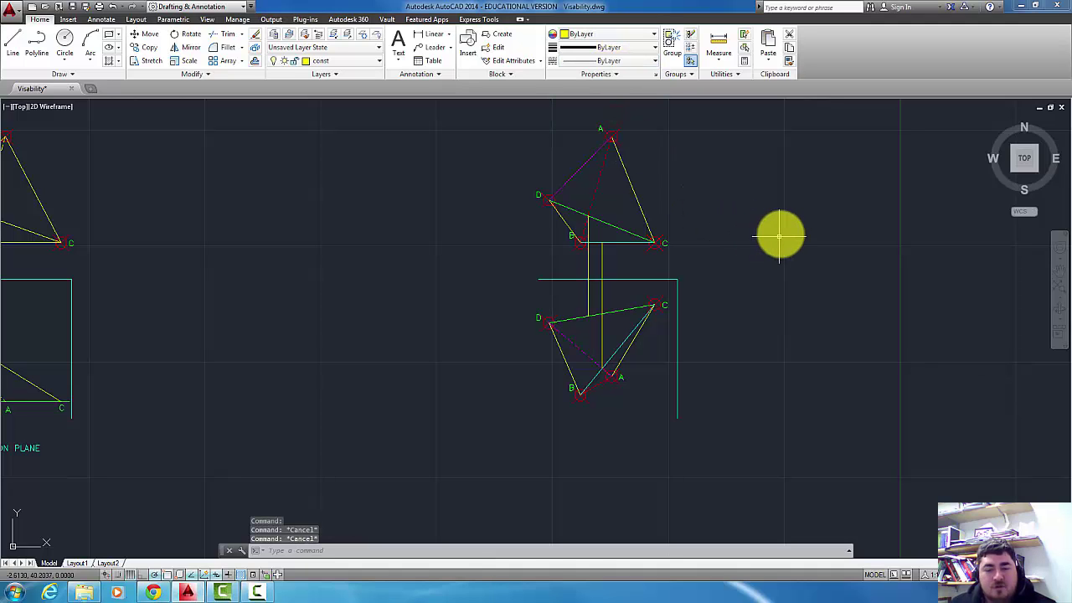
{"action": "scroll", "coordinate": [713, 248], "scroll_direction": "down", "scroll_amount": 3}
{"action": "middle_click_drag", "start_coordinate": [528, 290], "coordinate": [665, 290]}
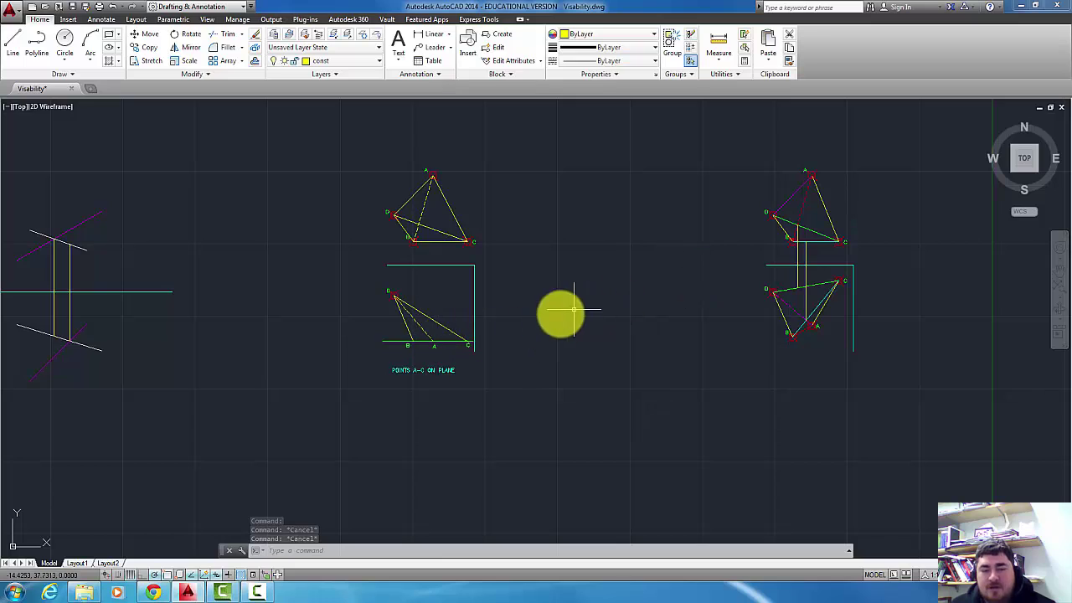